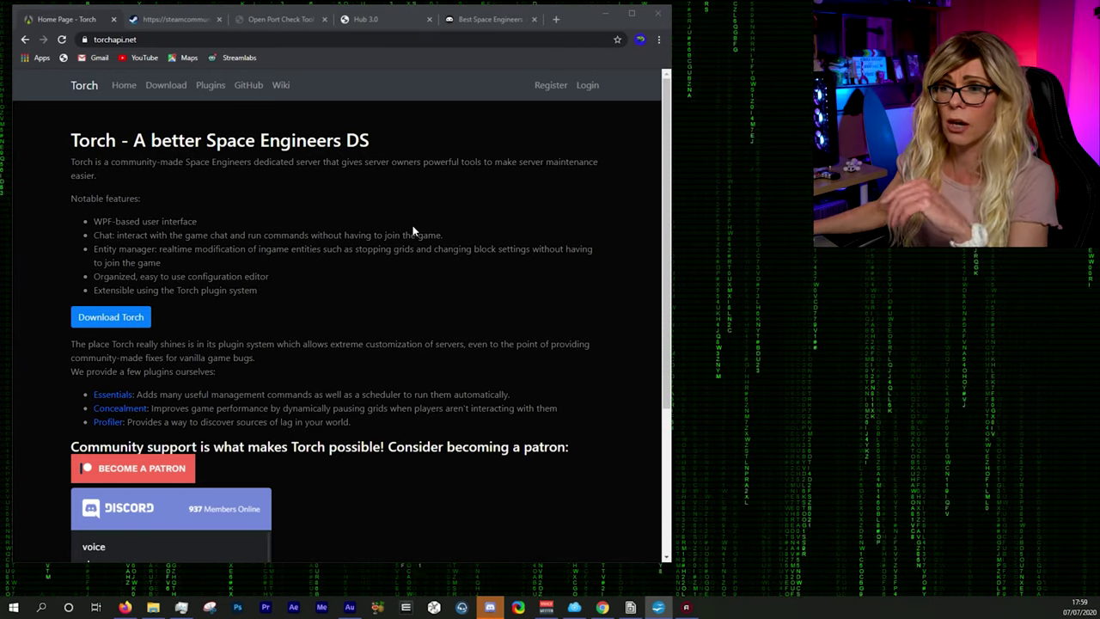
Step: Go to the Download Torch page on torchapi.net
left_click(111, 317)
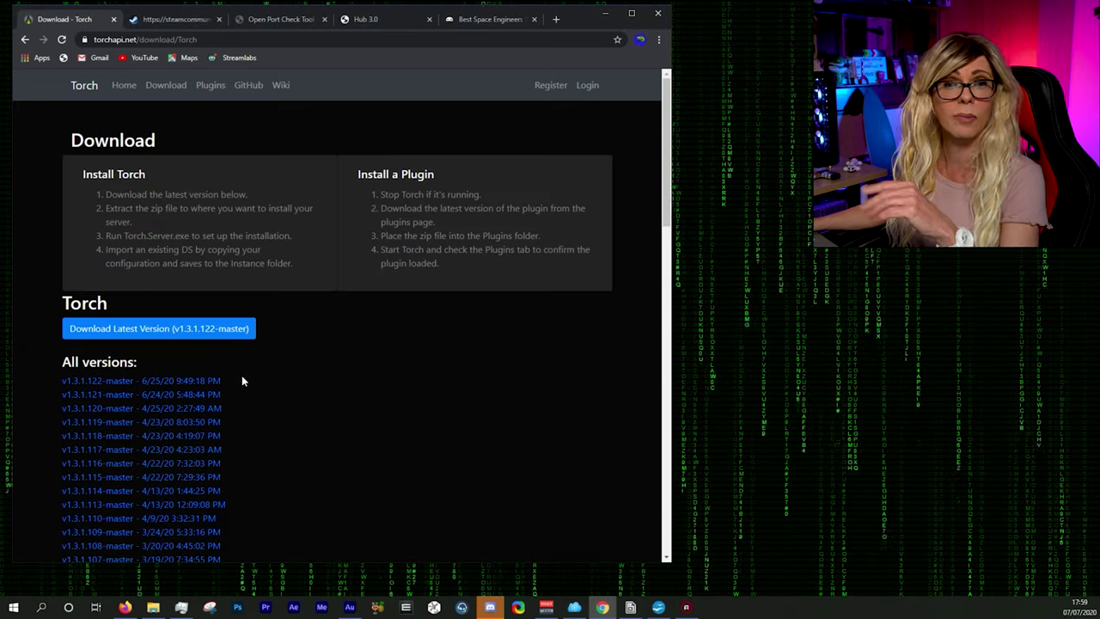
Step: Scroll the download page to review latest version v1.3.1.122-master and earlier releases
scroll(255, 372, "down", 1)
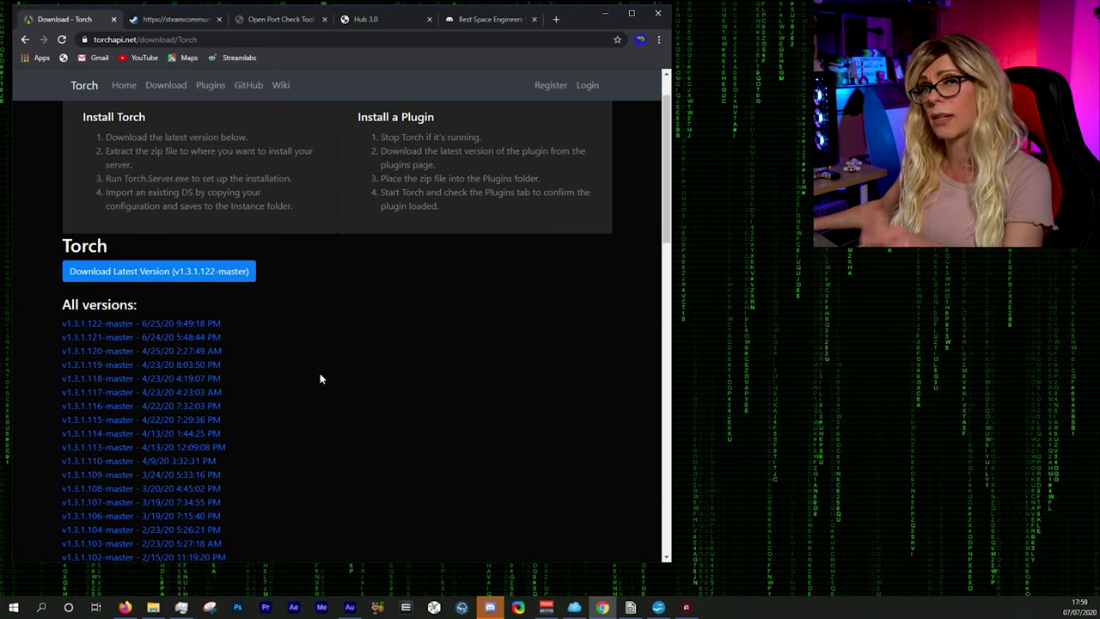
scroll(388, 376, "up", 1)
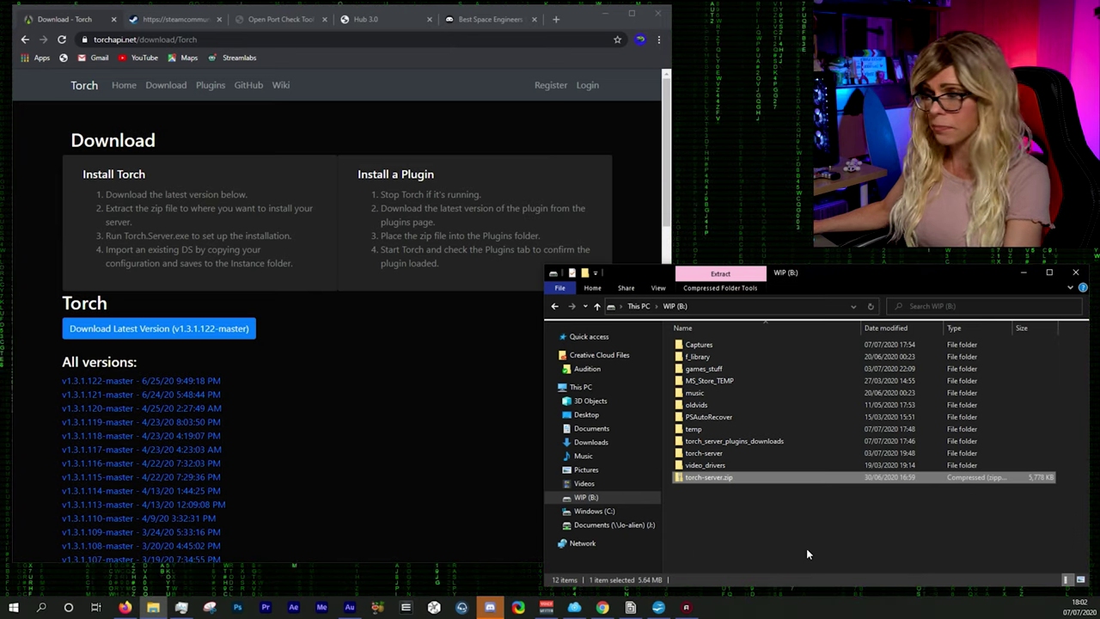
Step: Extract torch-server.zip into a new B:\torch-server-test folder
right_click(698, 477)
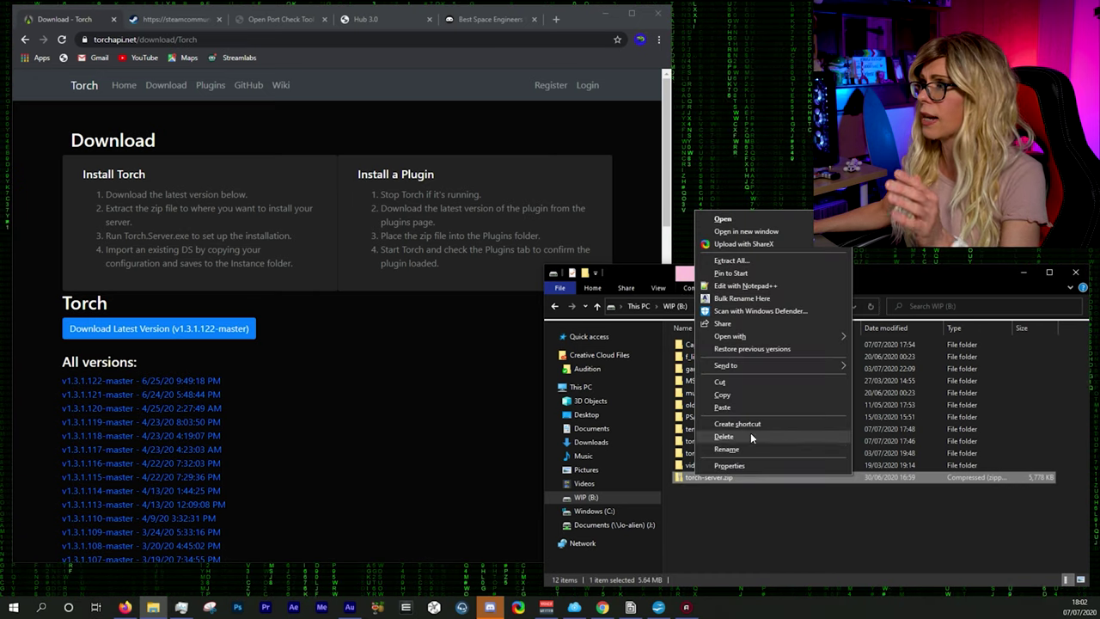
left_click(731, 259)
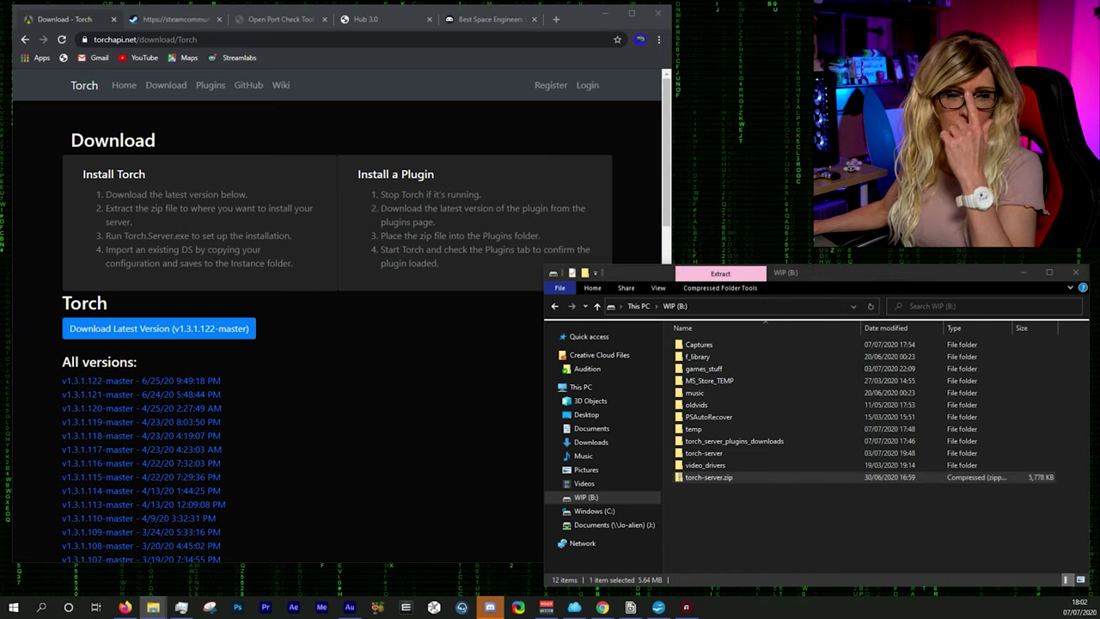
left_click(527, 366)
type("-test")
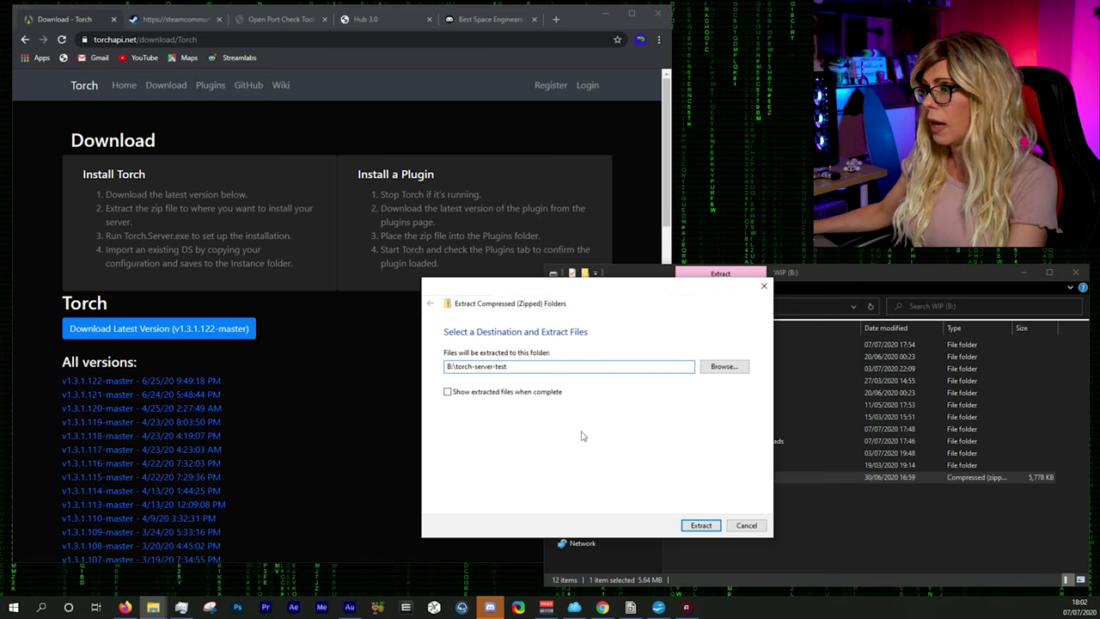
left_click(701, 526)
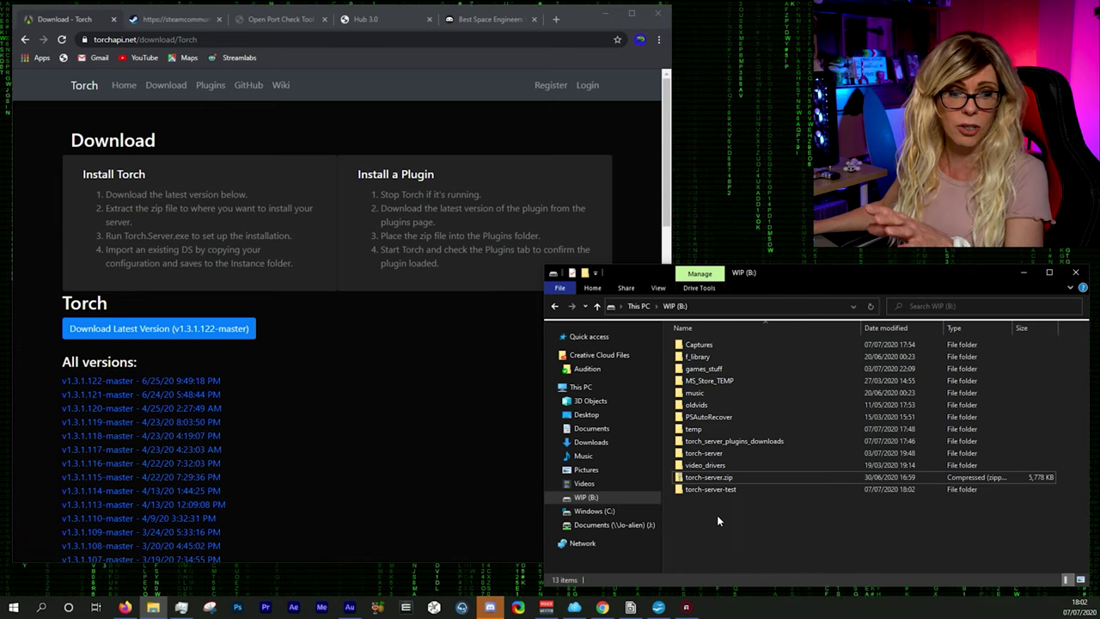
Step: Launch Torch.Server.exe from torch-server-test, running it anyway past the SmartScreen warning
double_click(692, 490)
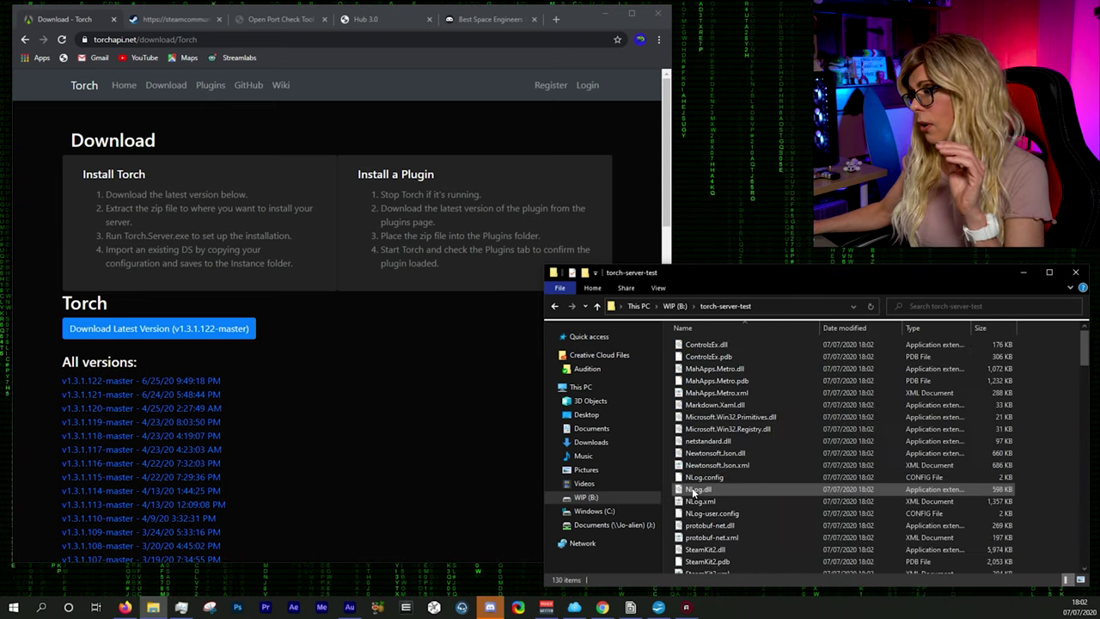
scroll(754, 411, "down", 15)
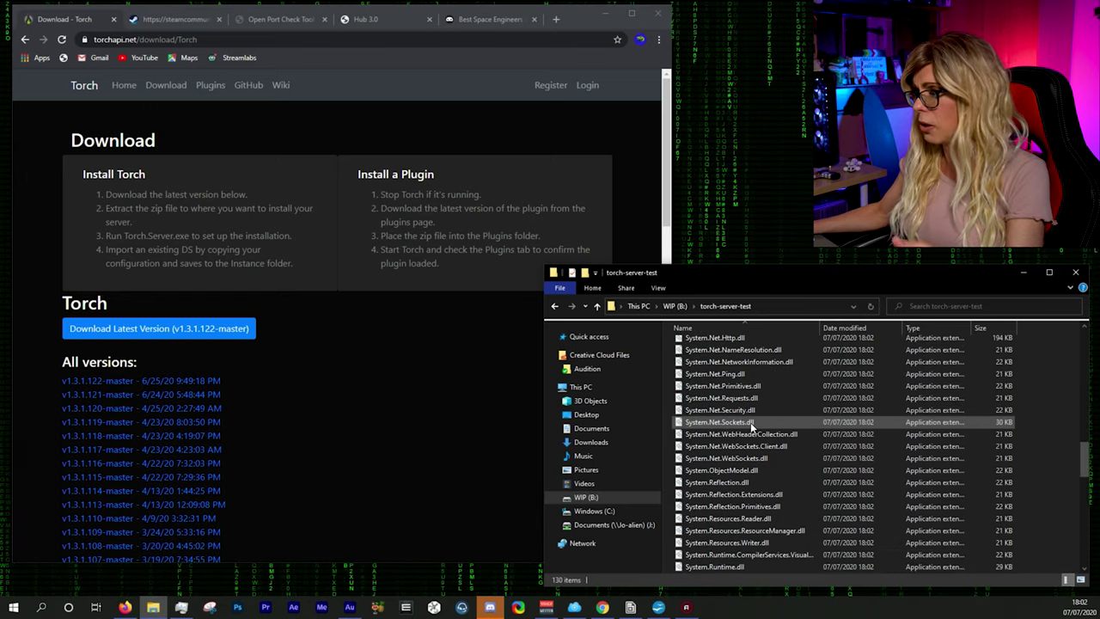
scroll(751, 422, "down", 12)
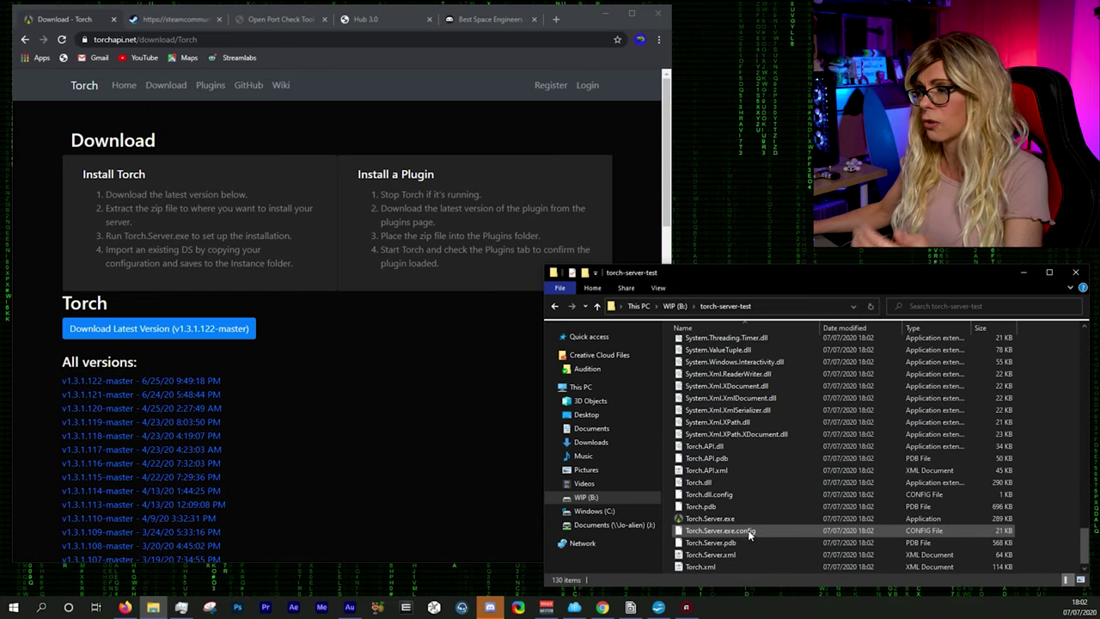
left_click(713, 521)
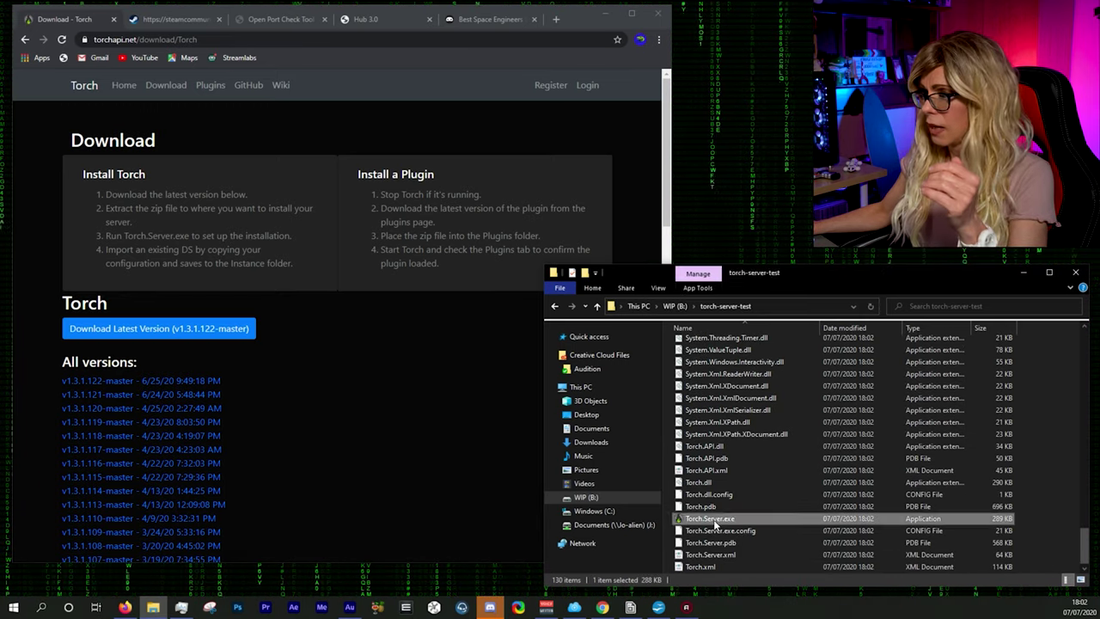
double_click(705, 521)
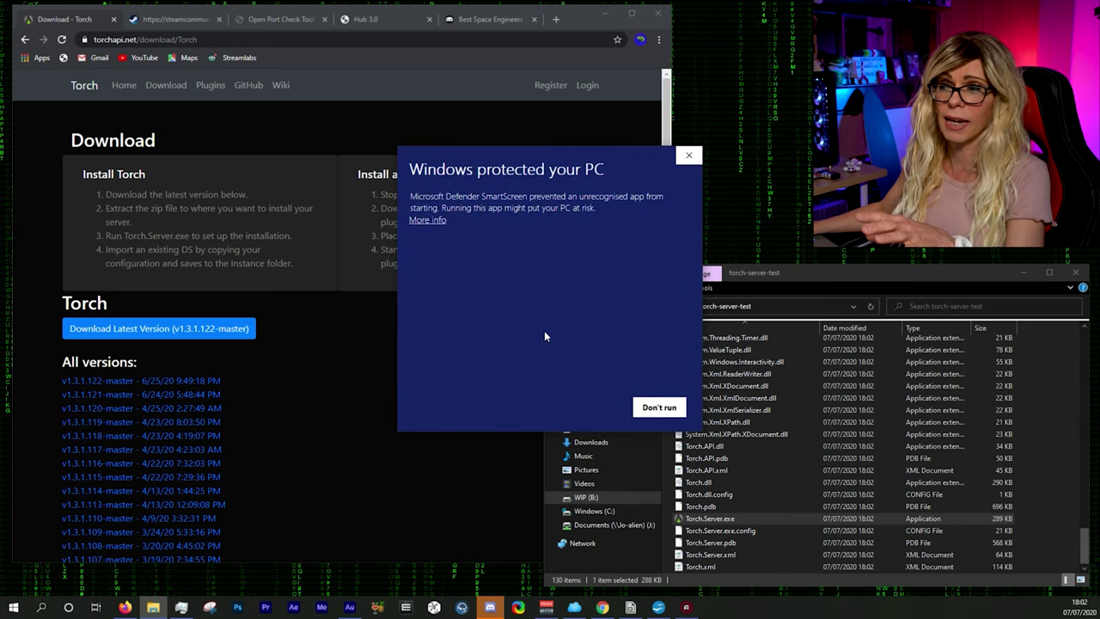
left_click(427, 221)
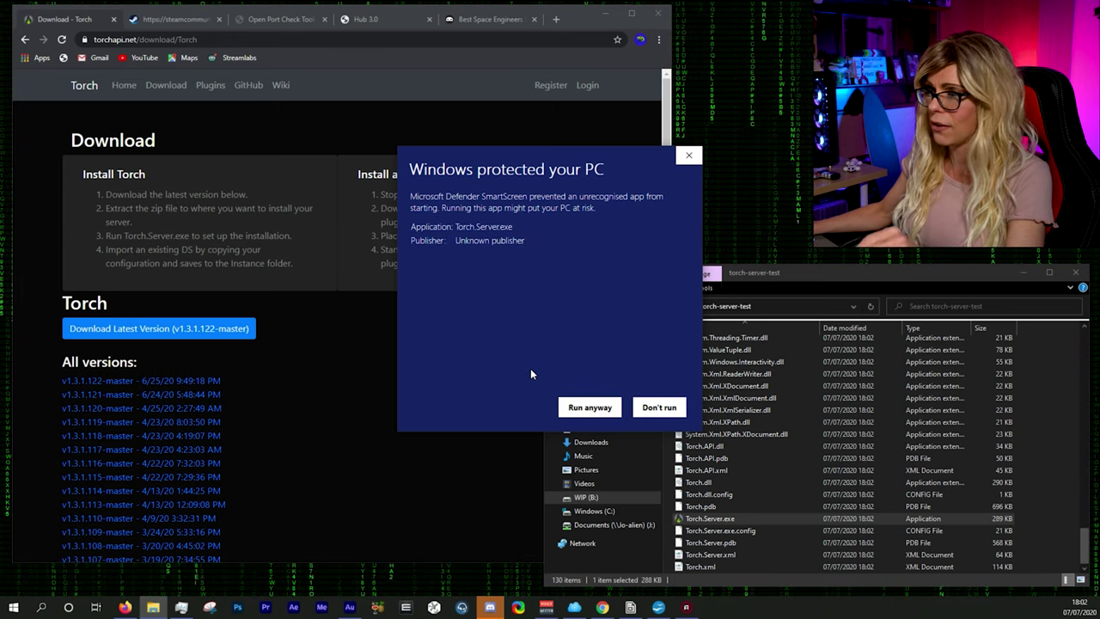
left_click(593, 409)
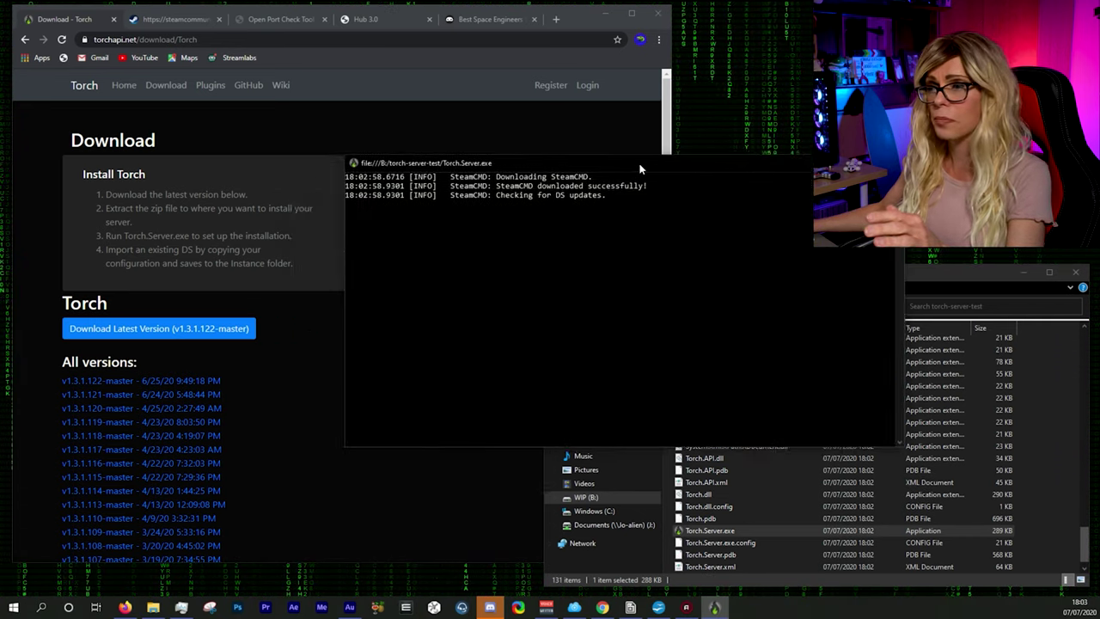
Step: Move the Torch console aside while it downloads SteamCMD and checks for DS updates
left_click_drag(641, 170, 582, 185)
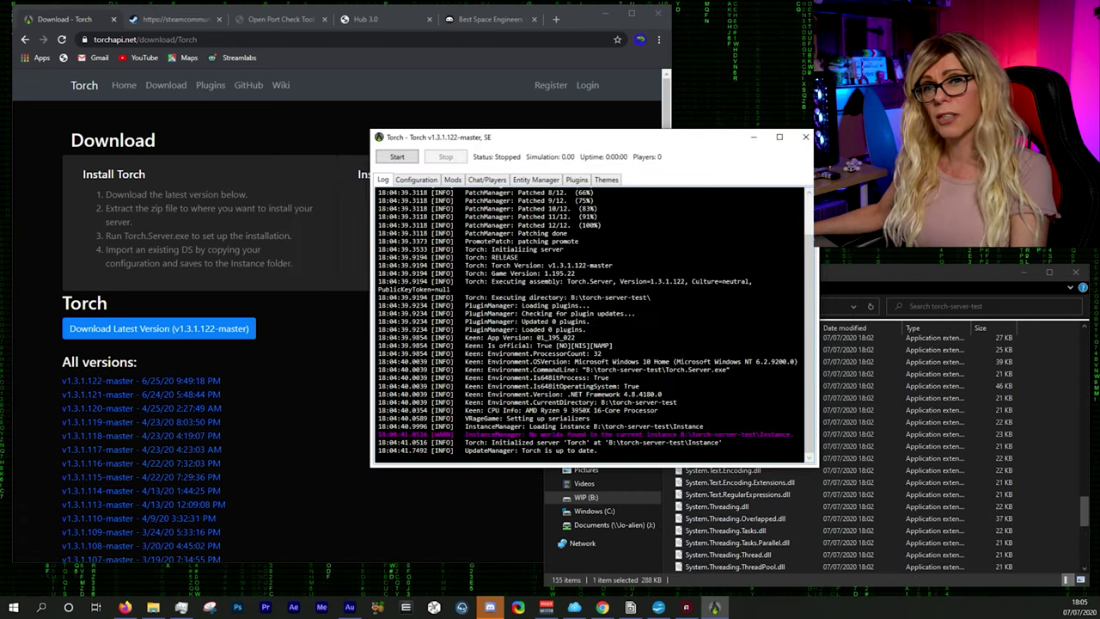
Step: Highlight the patching progress and CPU info log lines, then show the Configuration tab
scroll(590, 323, "up", 2)
left_click_drag(378, 198, 599, 263)
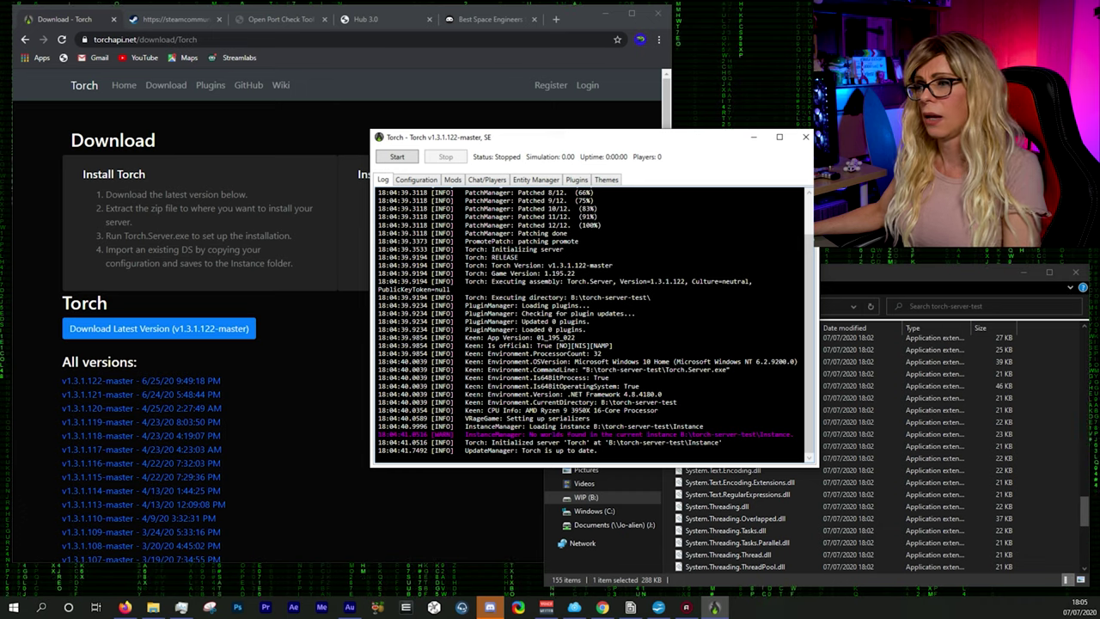
left_click_drag(454, 410, 703, 410)
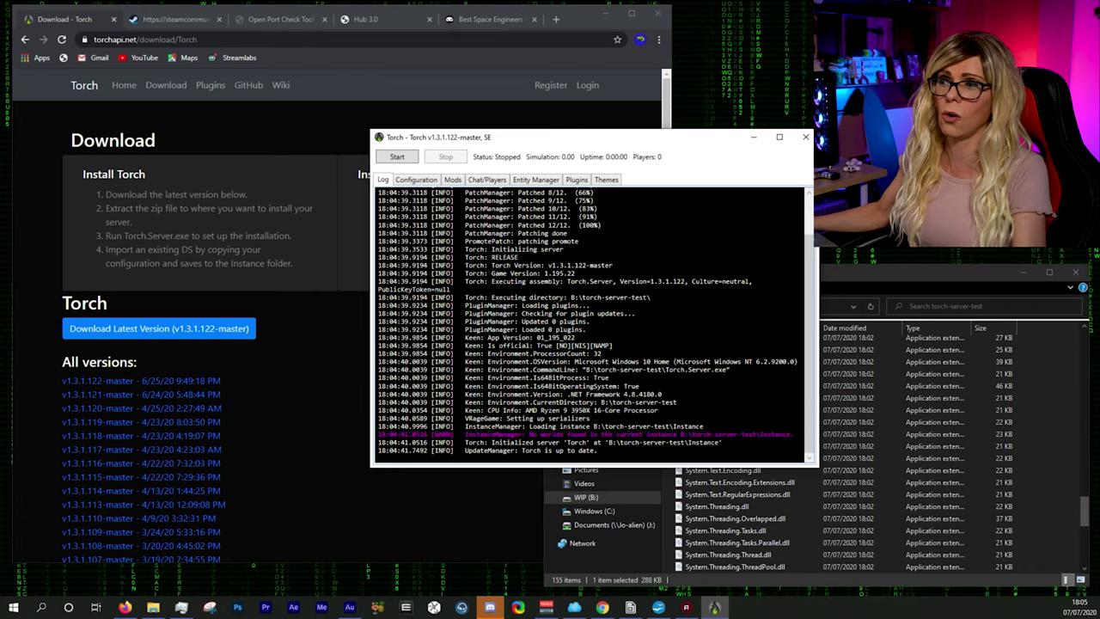
left_click(416, 179)
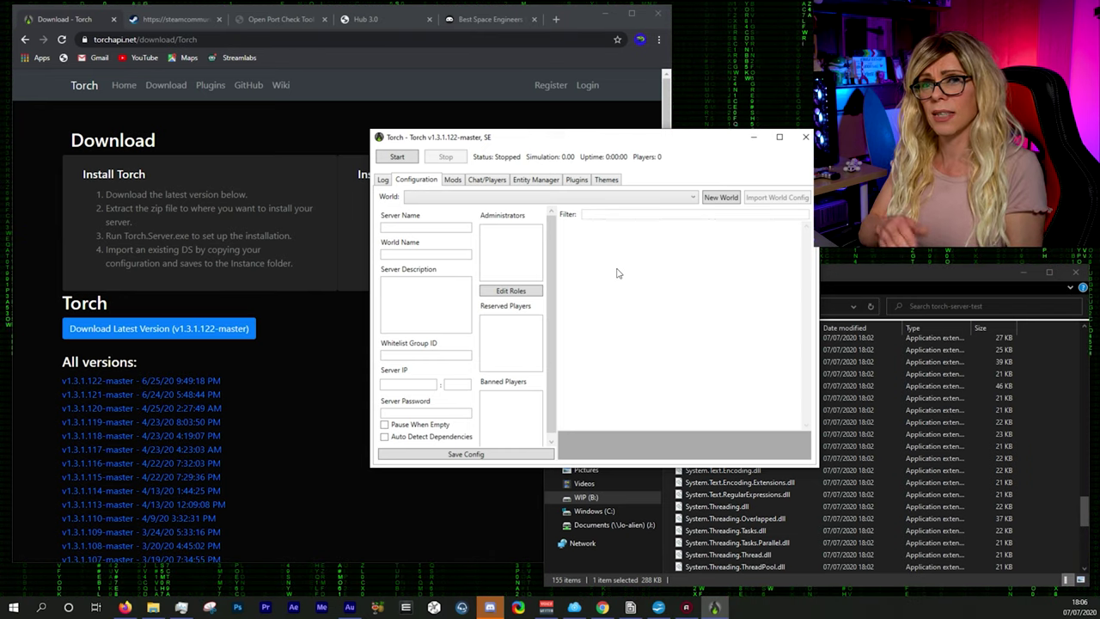
Step: Show torch-server-test's empty Instance\Saves folder and a second Explorer window on Windows (C:)
left_click_drag(587, 138, 342, 57)
left_click(836, 274)
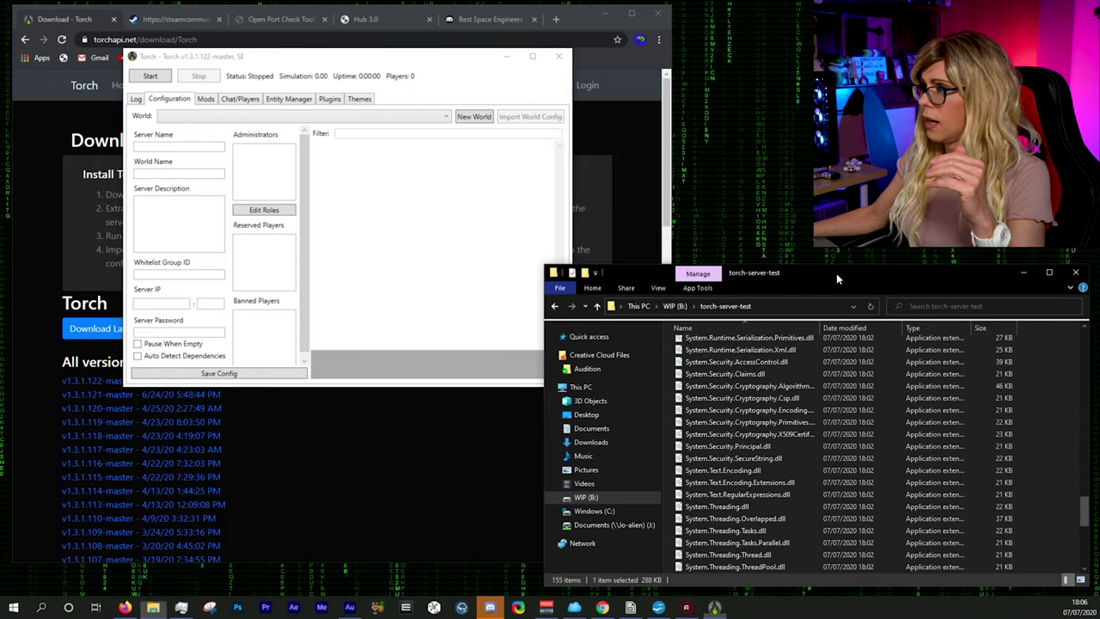
scroll(806, 435, "up", 15)
scroll(753, 357, "up", 10)
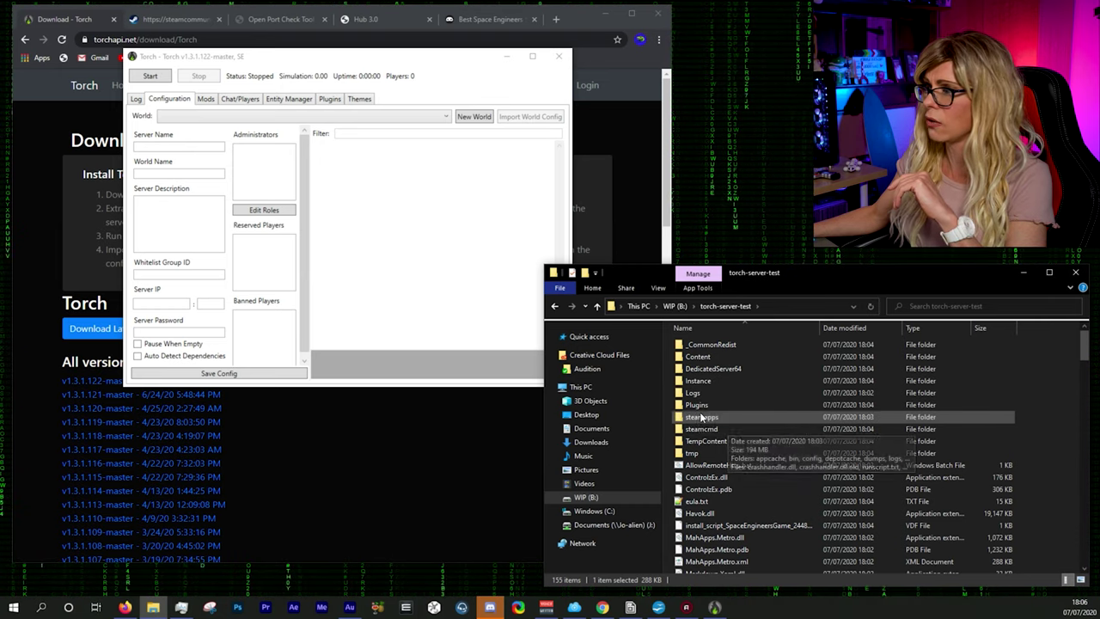
double_click(708, 383)
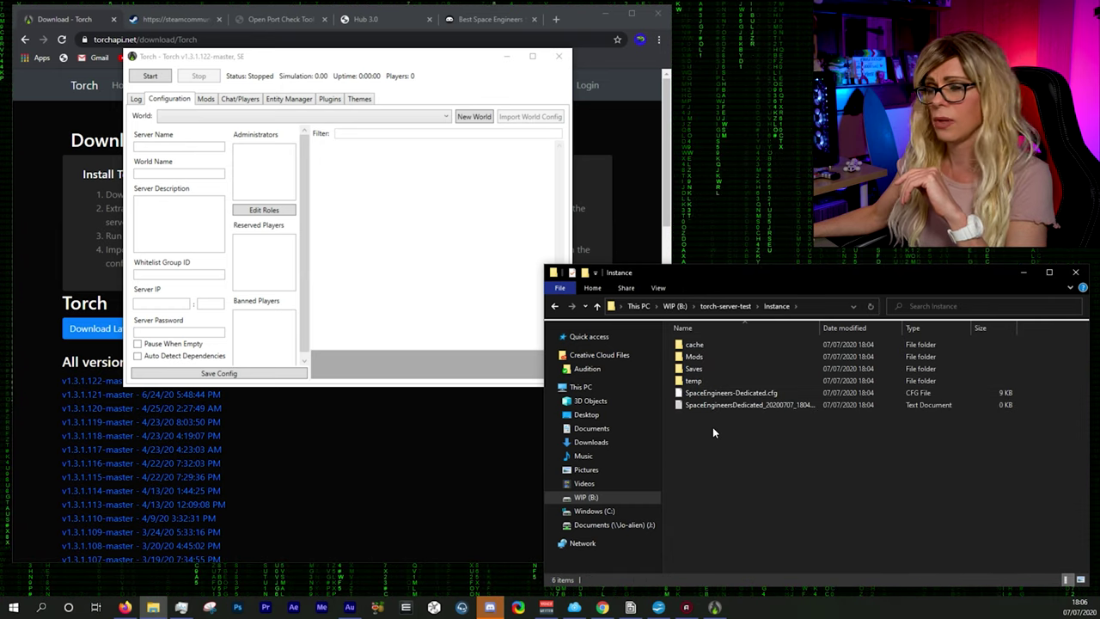
double_click(706, 368)
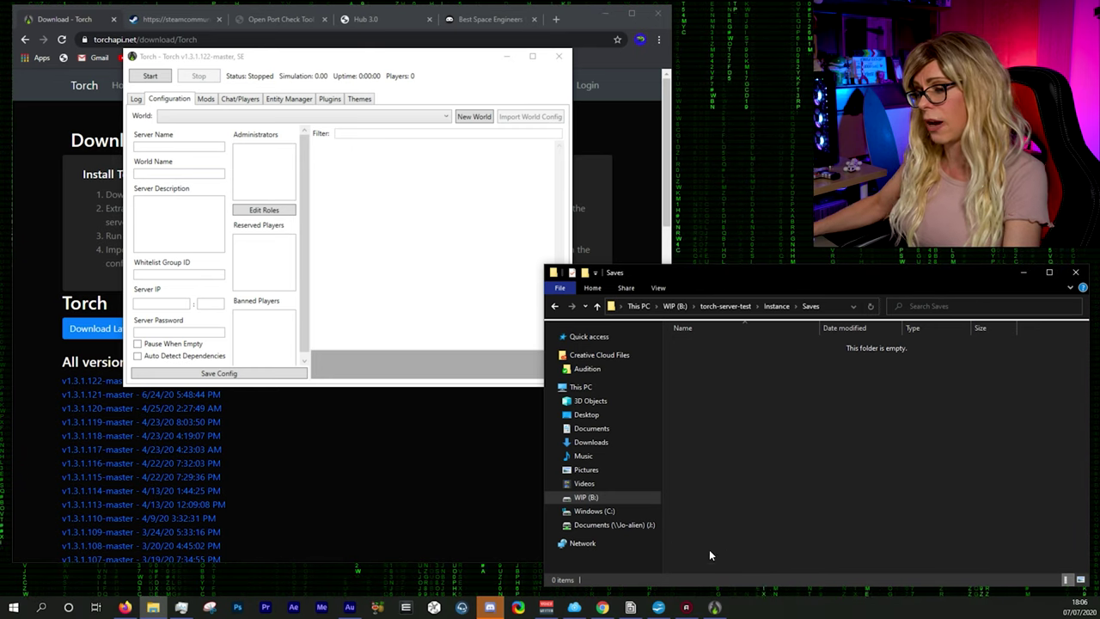
right_click(594, 512)
left_click(667, 342)
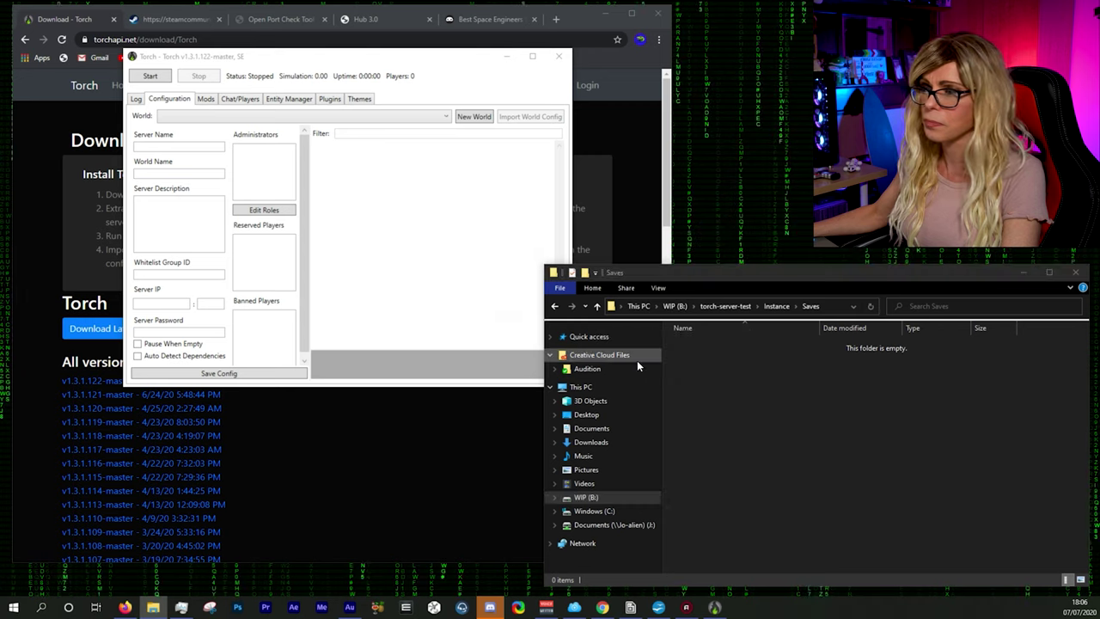
Step: Navigate the C: window through Users and the user profile to AppData\Roaming
left_click_drag(376, 15, 424, 254)
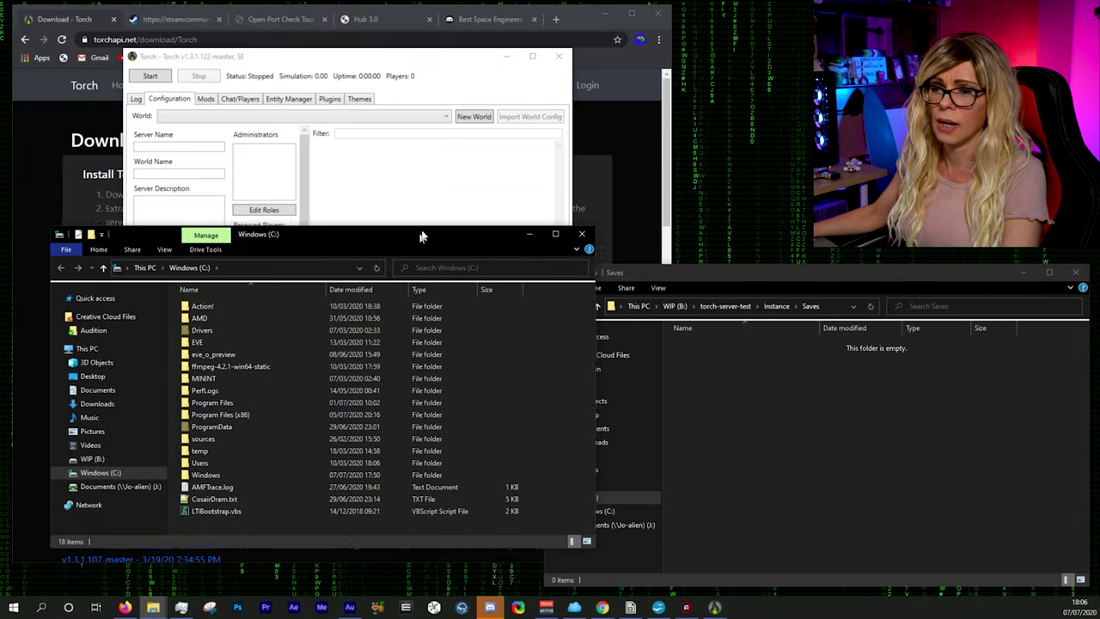
left_click(202, 478)
double_click(202, 478)
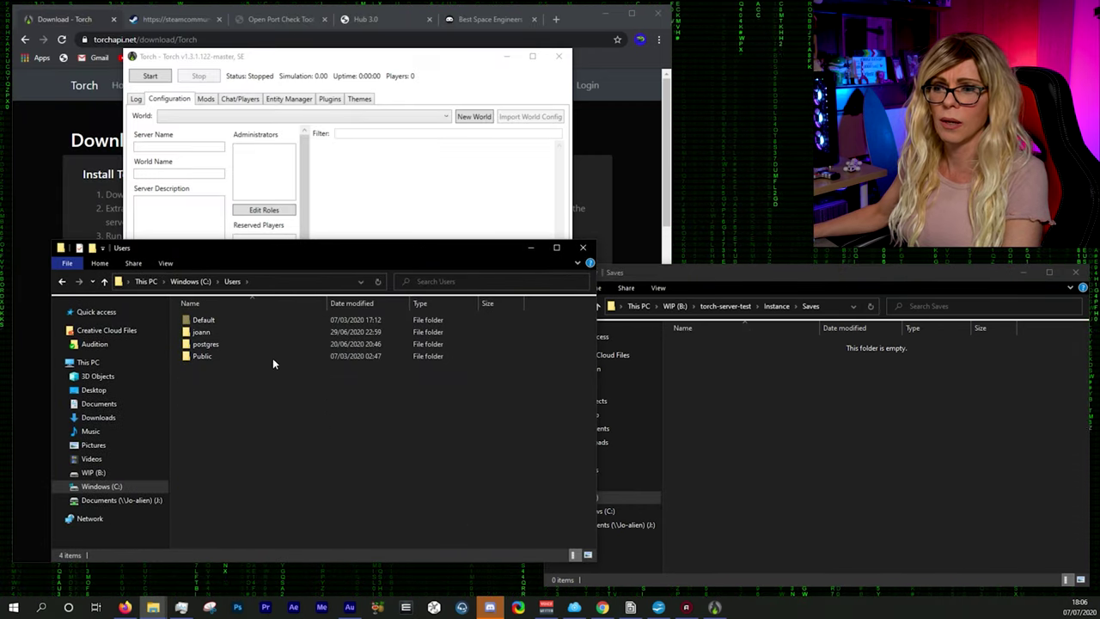
double_click(205, 323)
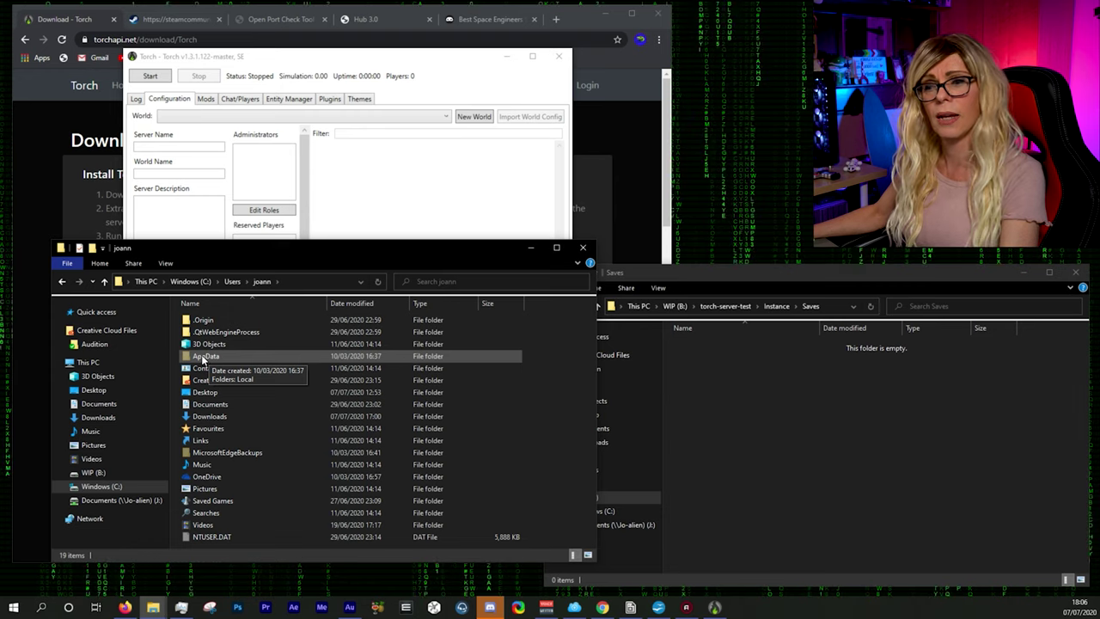
double_click(203, 356)
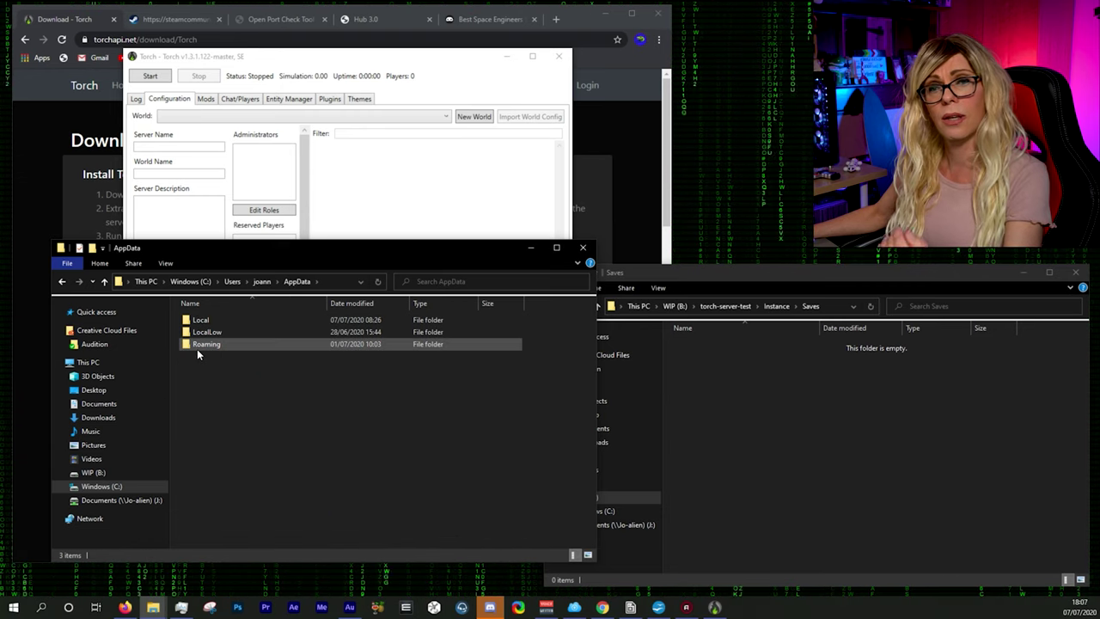
double_click(197, 346)
Step: Open SpaceEngineers\Saves and the Steam ID folder, scrolling down to Server_001
scroll(265, 436, "down", 5)
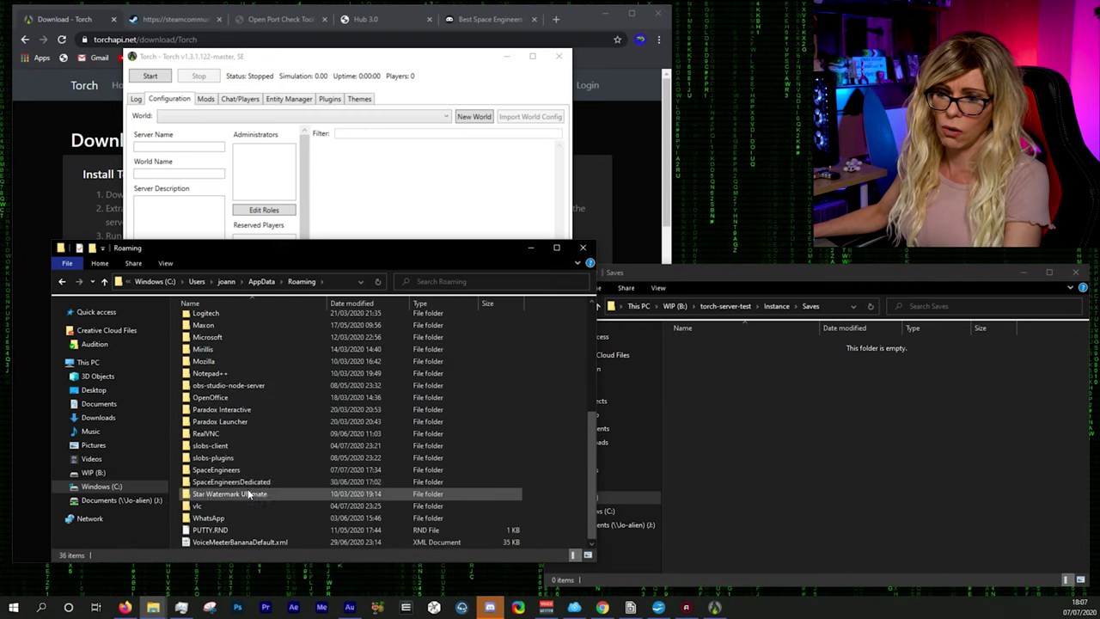
left_click(218, 471)
double_click(218, 471)
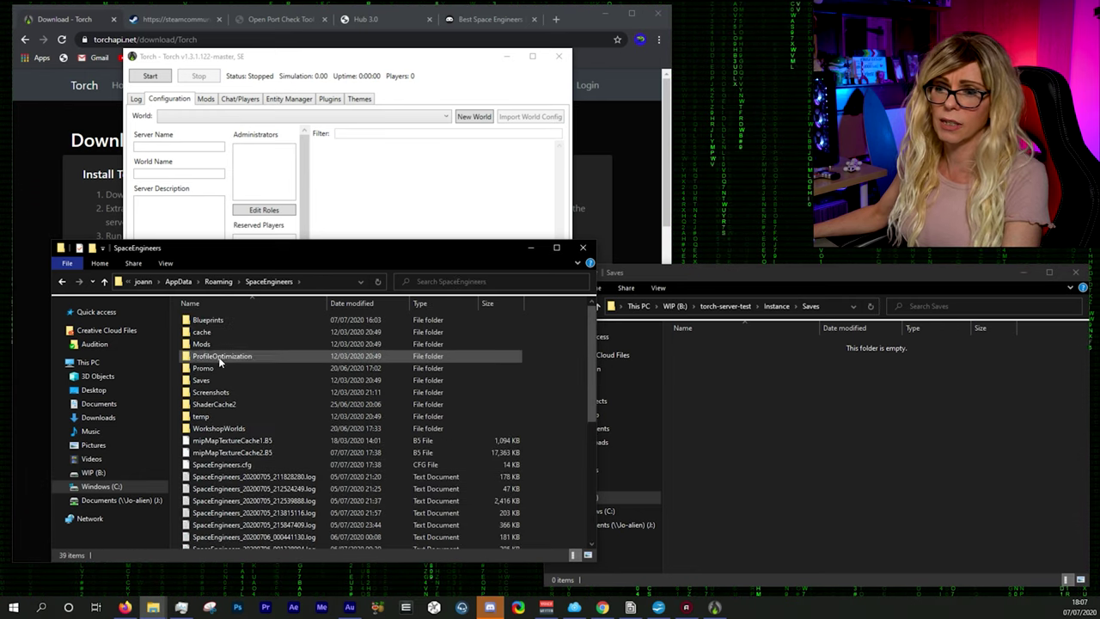
double_click(203, 380)
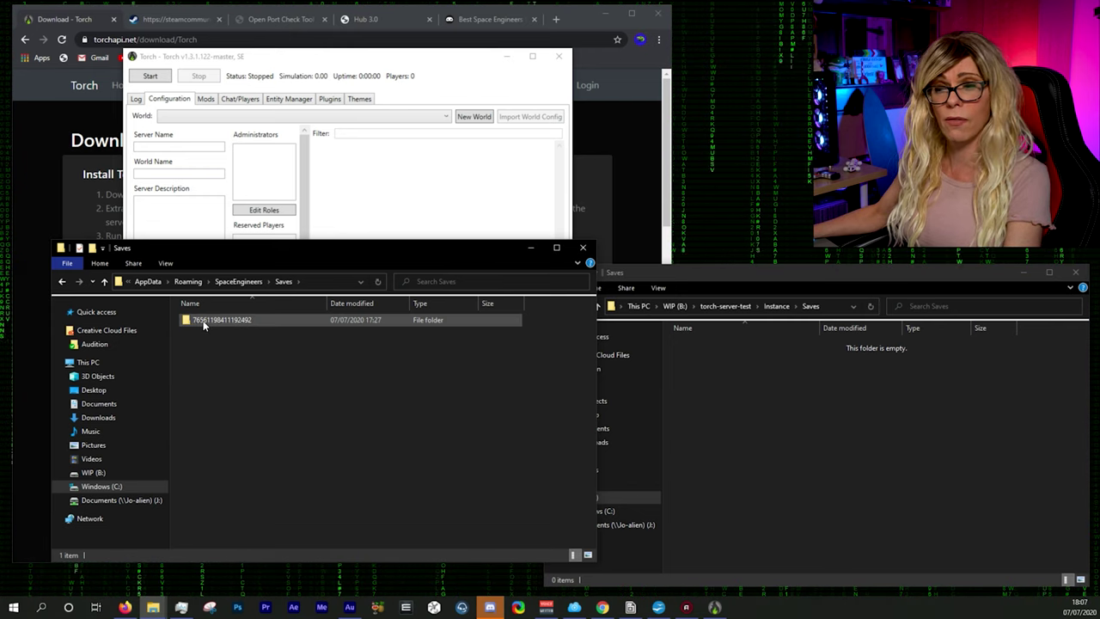
left_click_drag(293, 253, 286, 272)
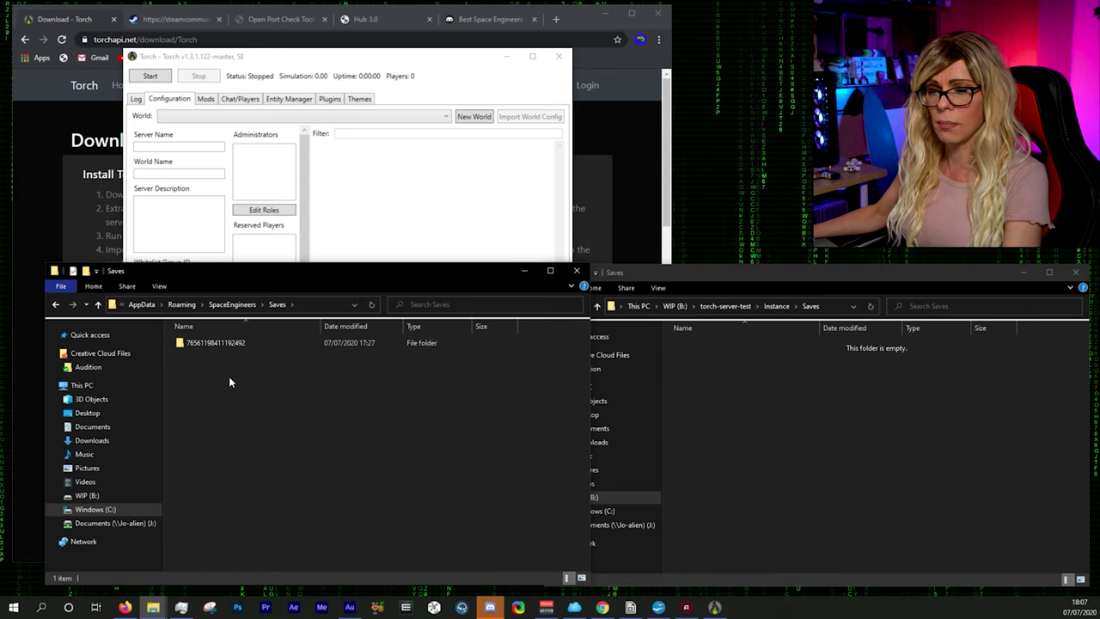
left_click(212, 343)
double_click(178, 342)
scroll(290, 411, "down", 7)
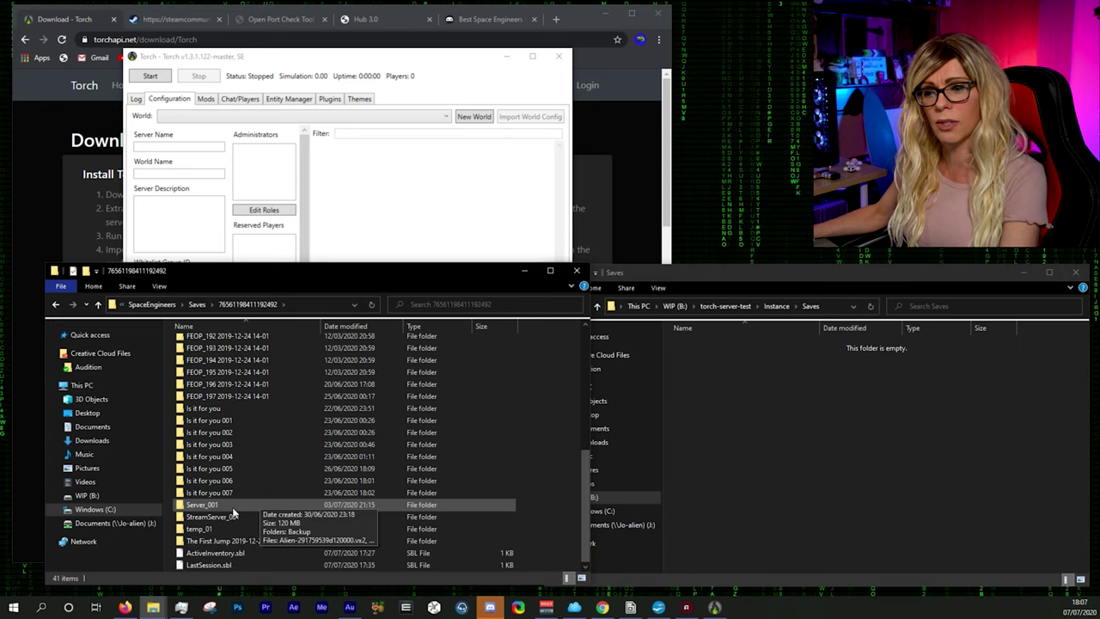
Step: Copy Server_001 into the server's Instance\Saves folder and close the running Torch server
left_click_drag(181, 507, 795, 443)
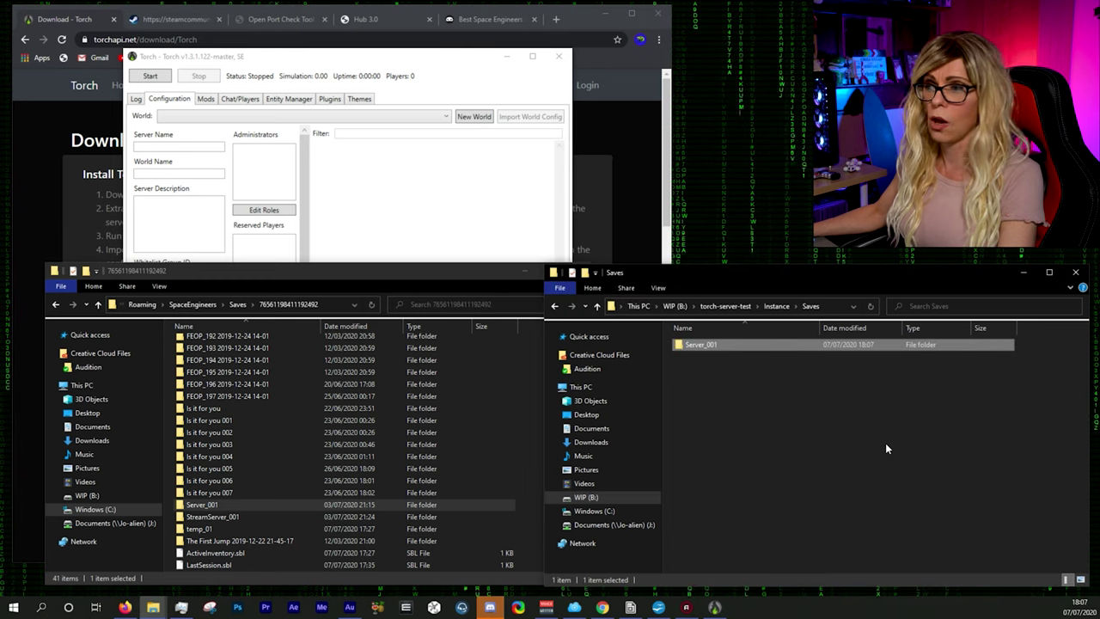
left_click(432, 80)
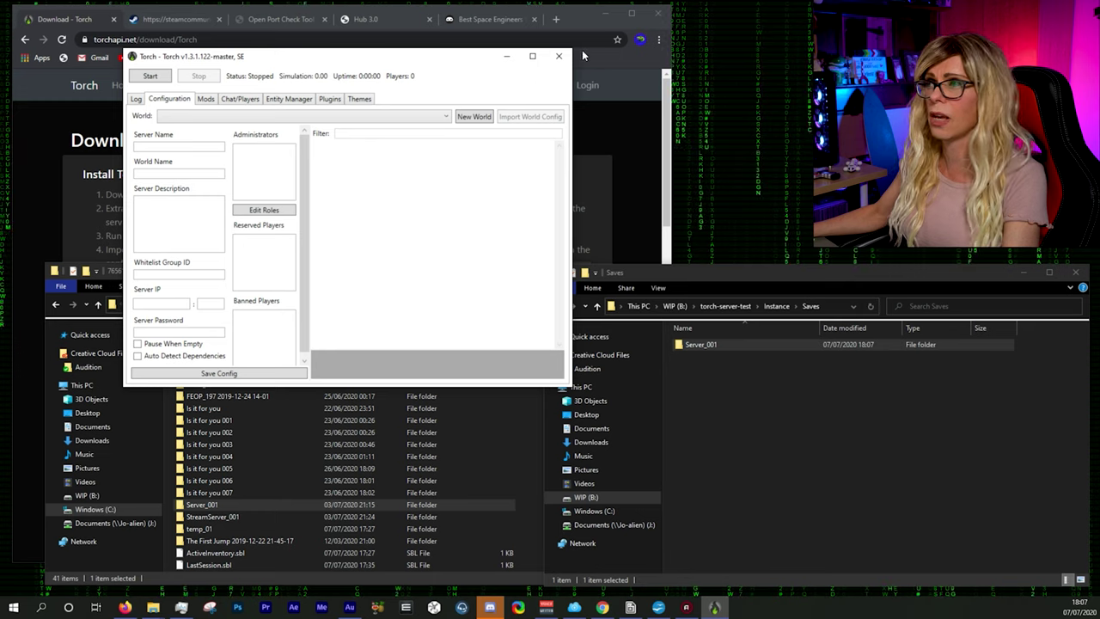
left_click(559, 56)
Step: Relaunch Torch.Server.exe from torch-server-test, centre its window, and highlight the server-initialized log line
left_click(725, 306)
scroll(783, 460, "down", 5)
scroll(767, 446, "down", 15)
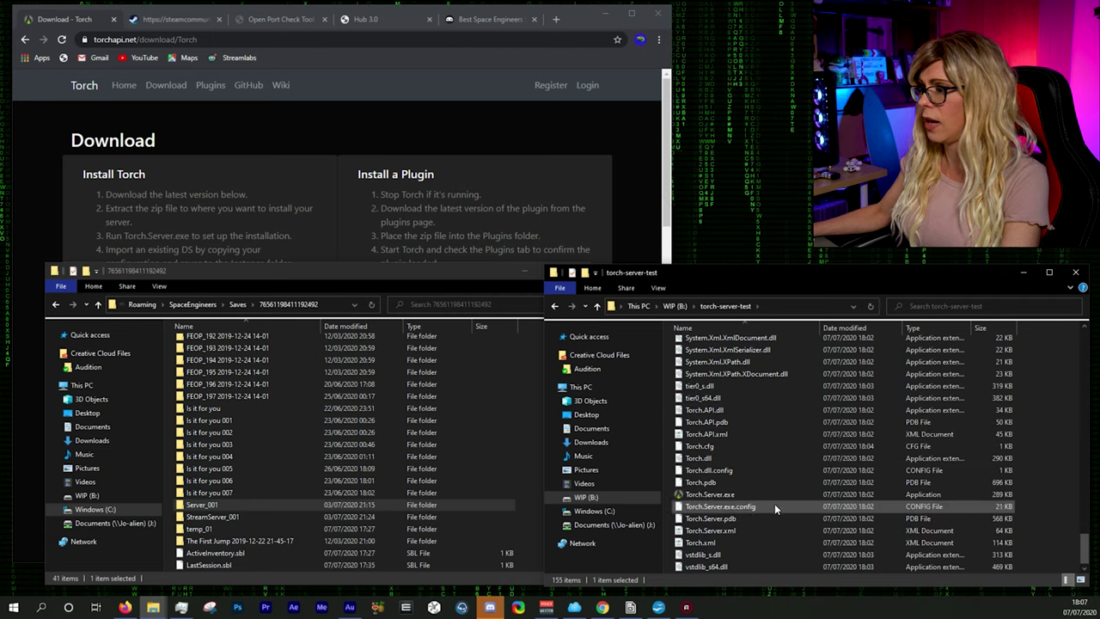
right_click(724, 496)
left_click(750, 246)
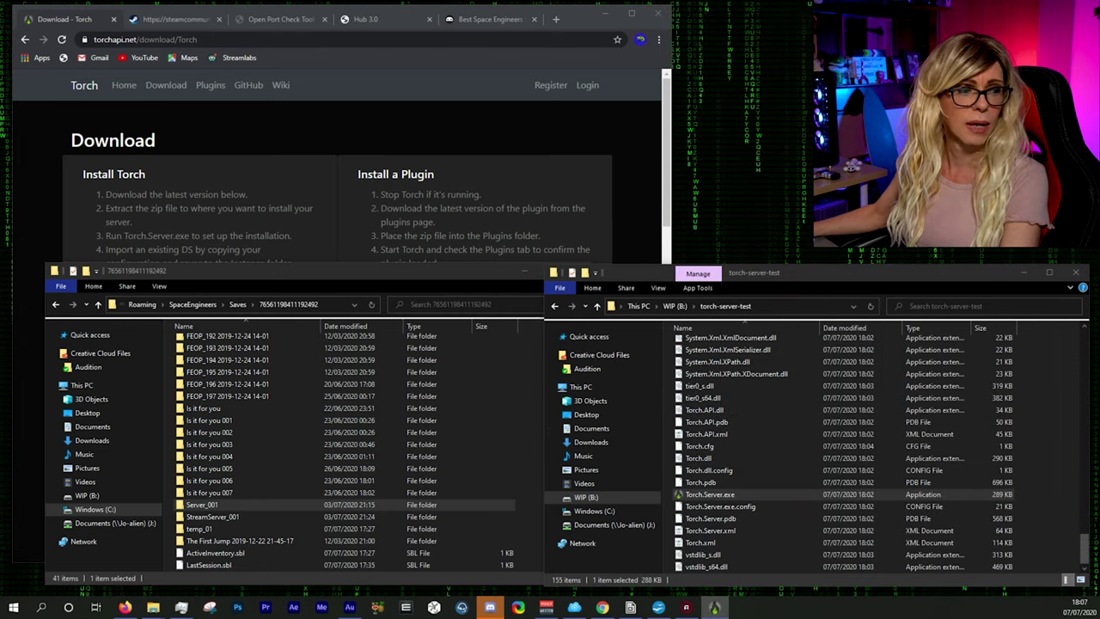
left_click_drag(280, 164, 578, 169)
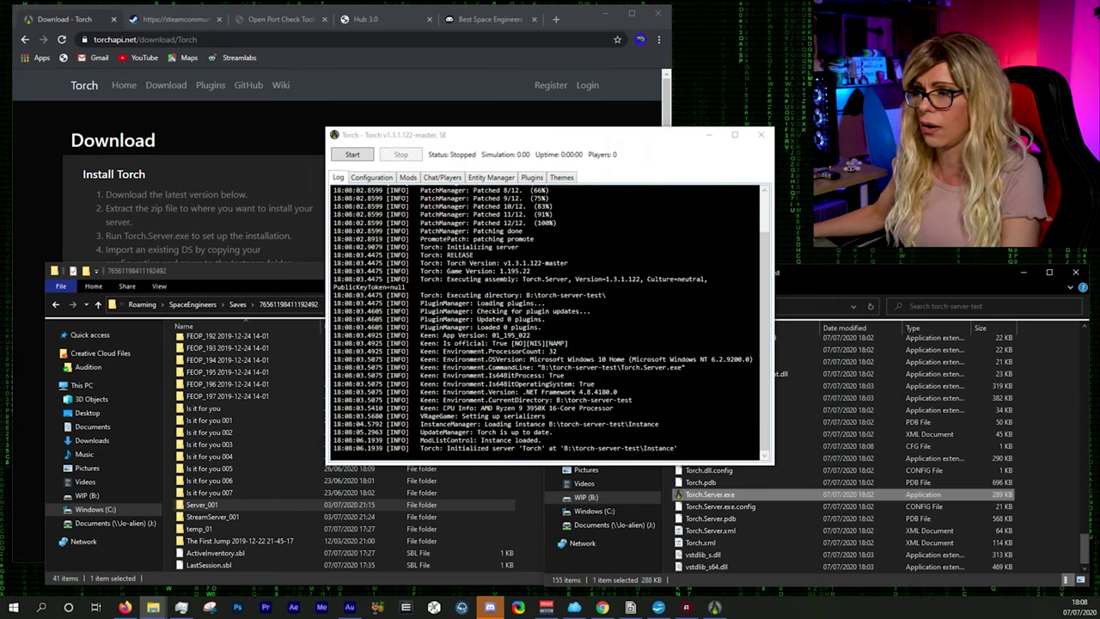
left_click_drag(420, 447, 678, 448)
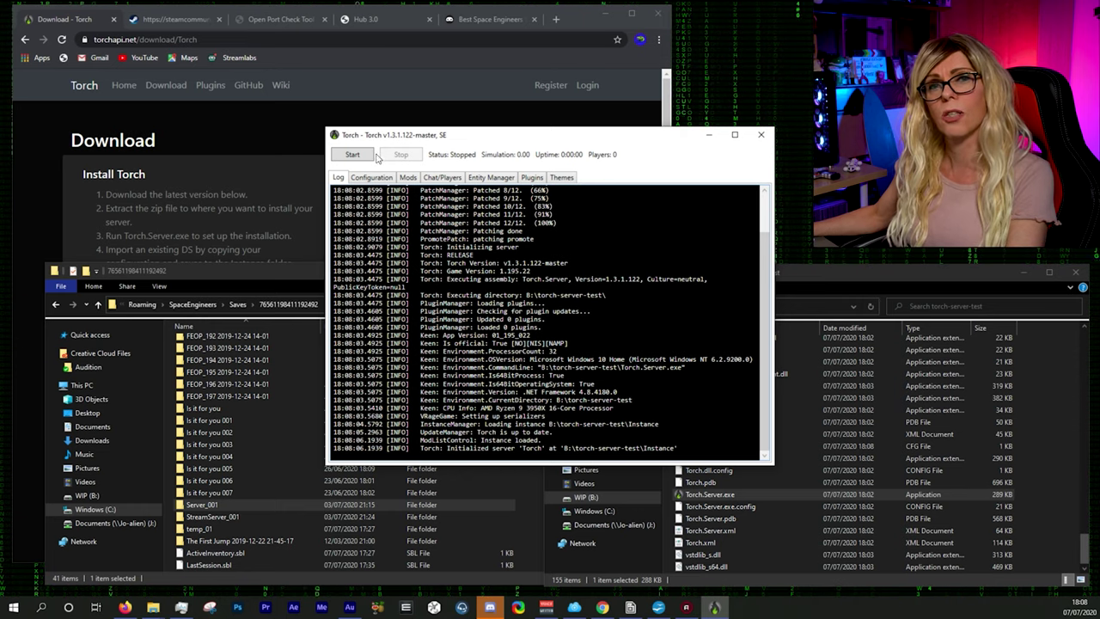
Step: Keep Server001 as the configured world, and enter Server Name 'Frost Test' and World Name 'Test Universe'
left_click(375, 178)
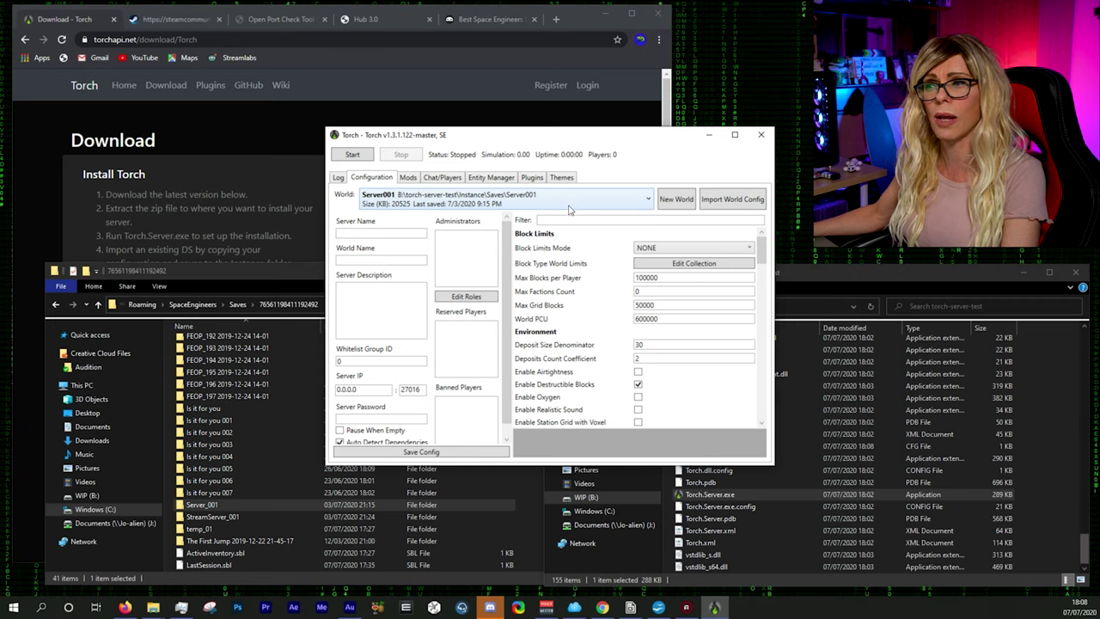
left_click(393, 207)
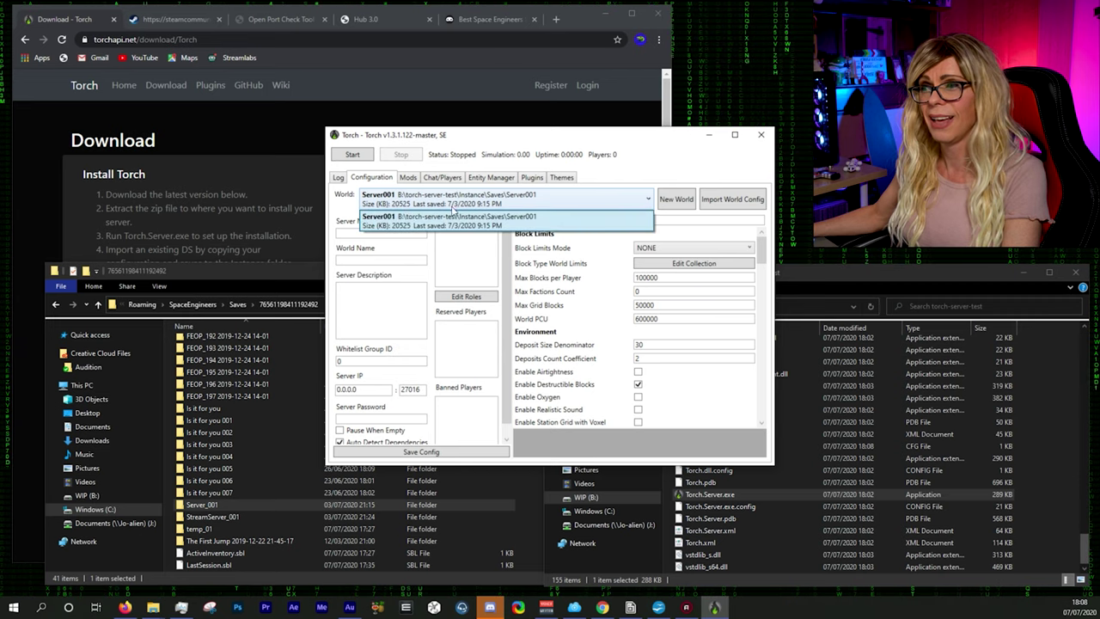
left_click(542, 213)
left_click(541, 205)
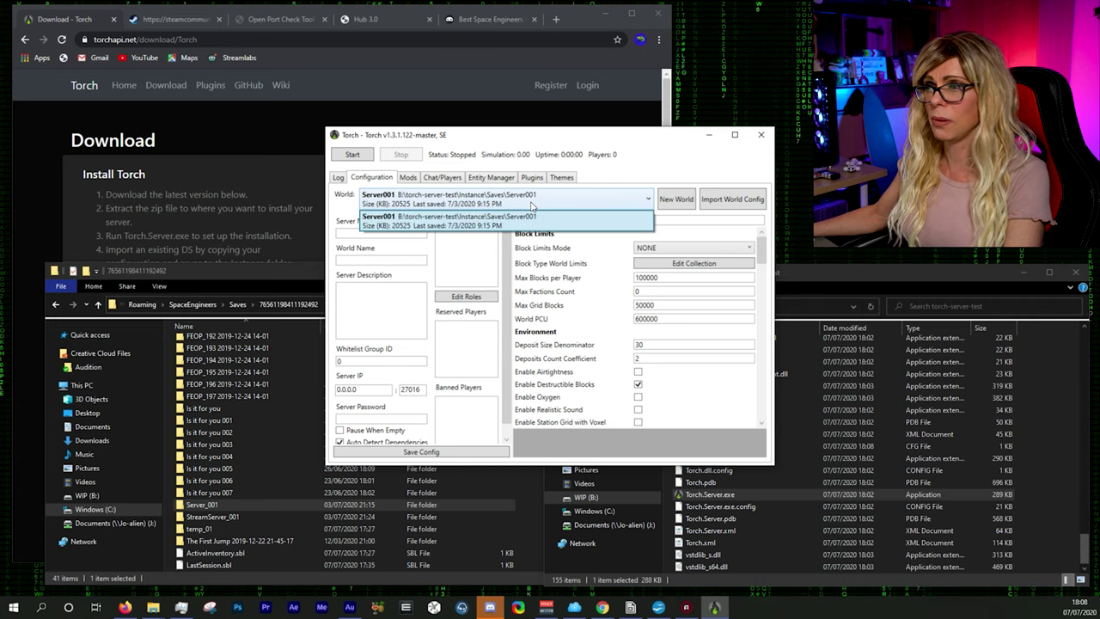
left_click(599, 214)
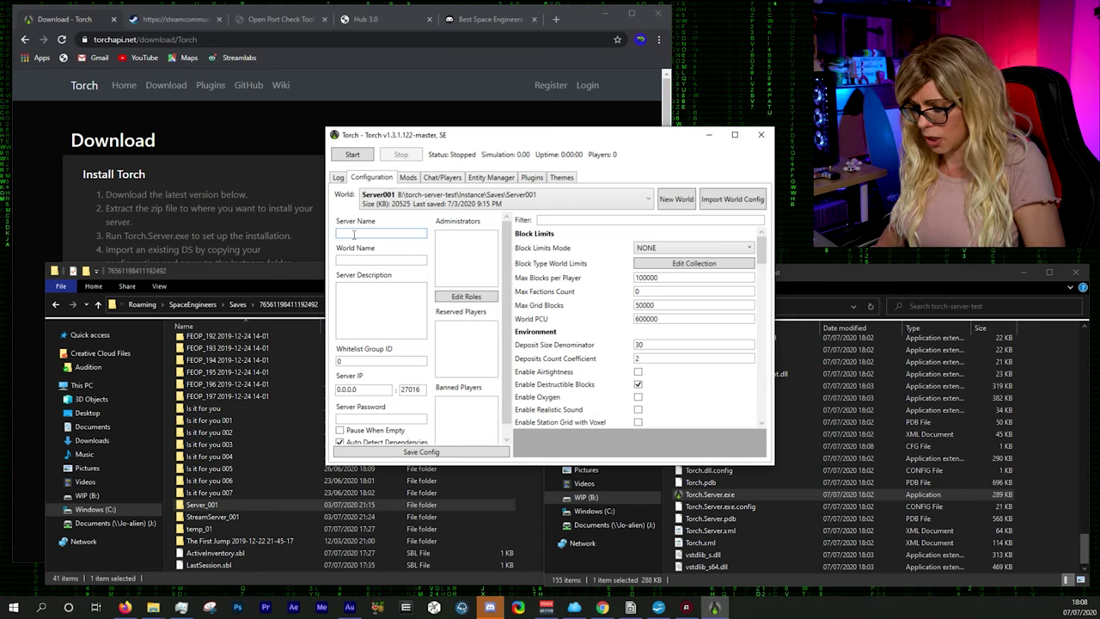
type("rost Tes")
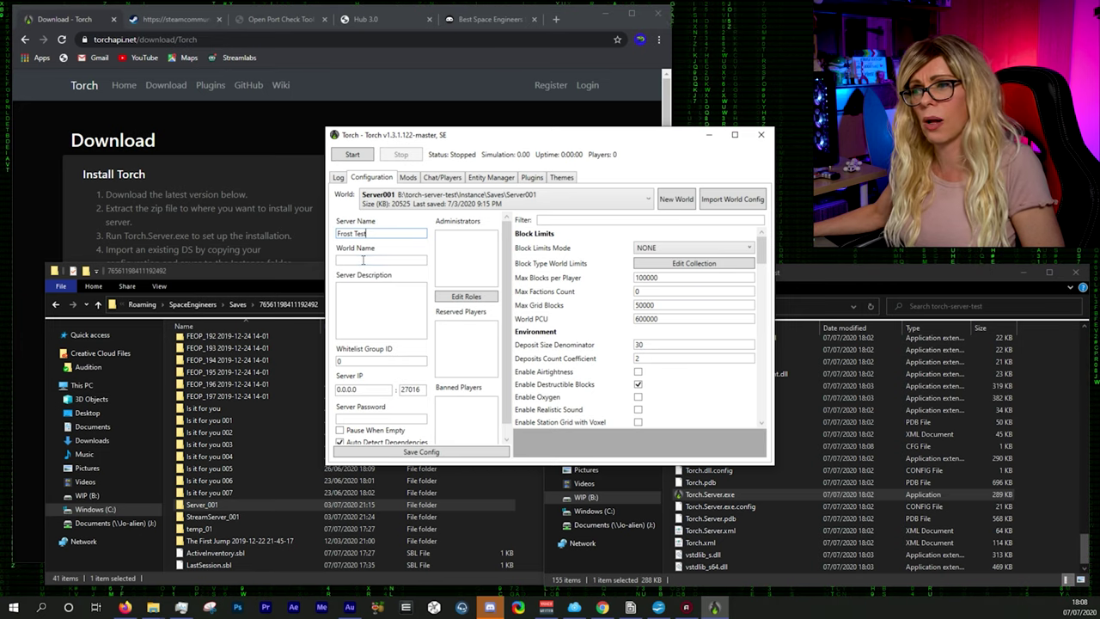
type("Test Universe")
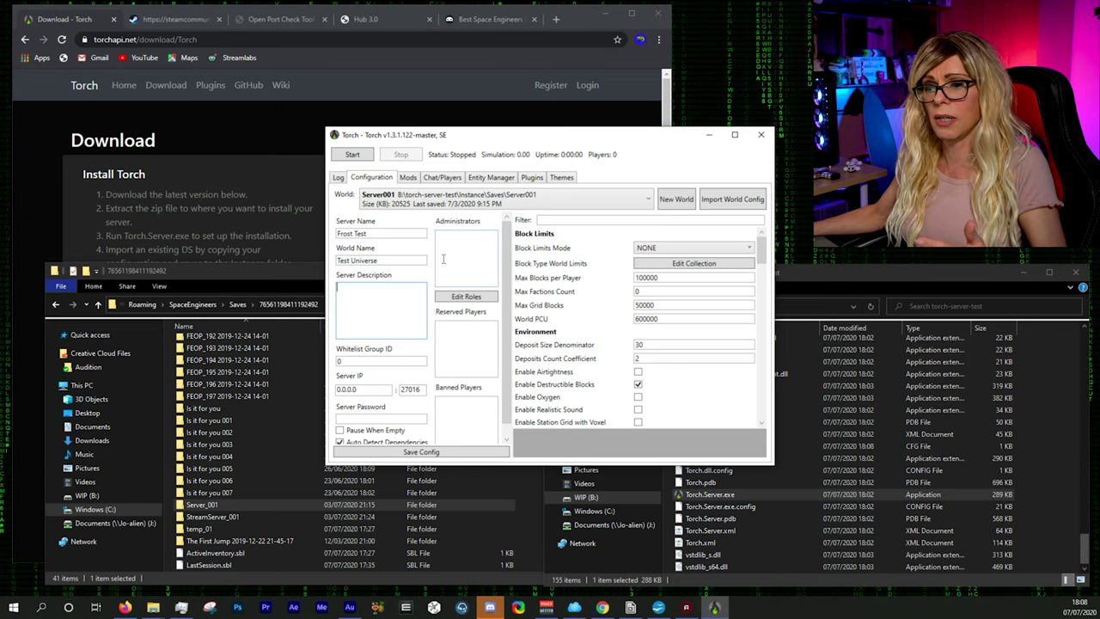
left_click(297, 272)
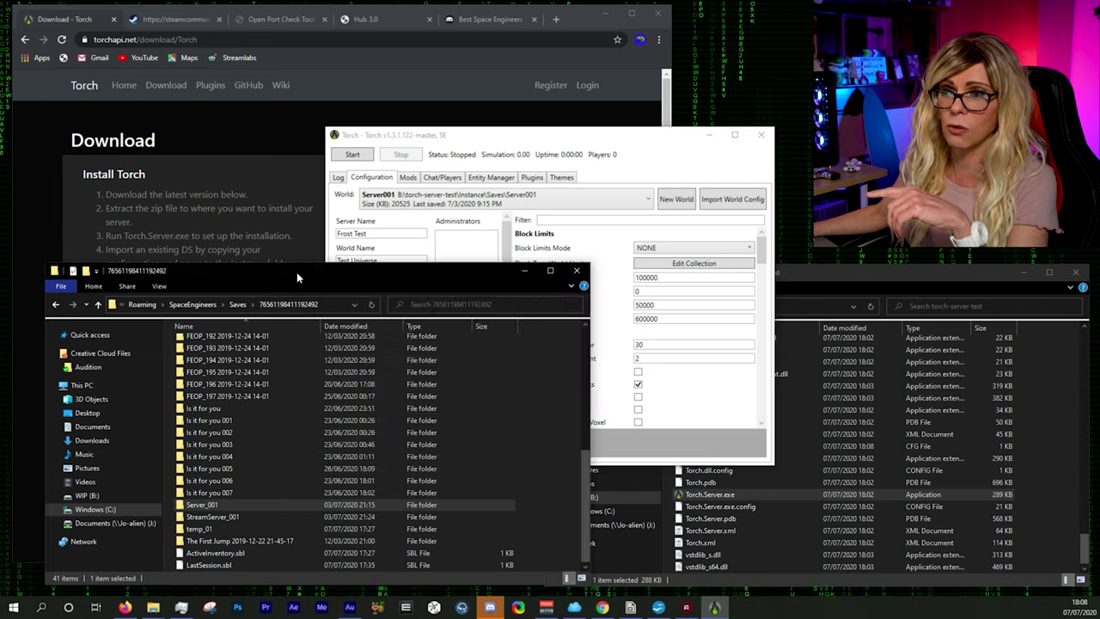
Step: Copy the Steam ID folder name from Saves into Torch's Administrators list on its own line
left_click(55, 305)
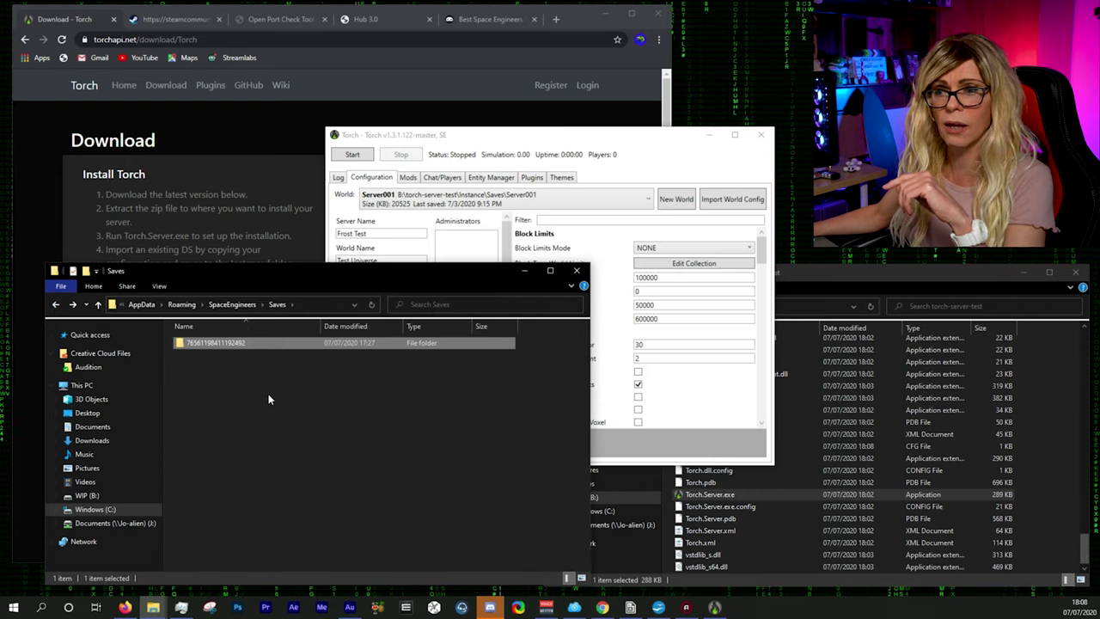
left_click(211, 345)
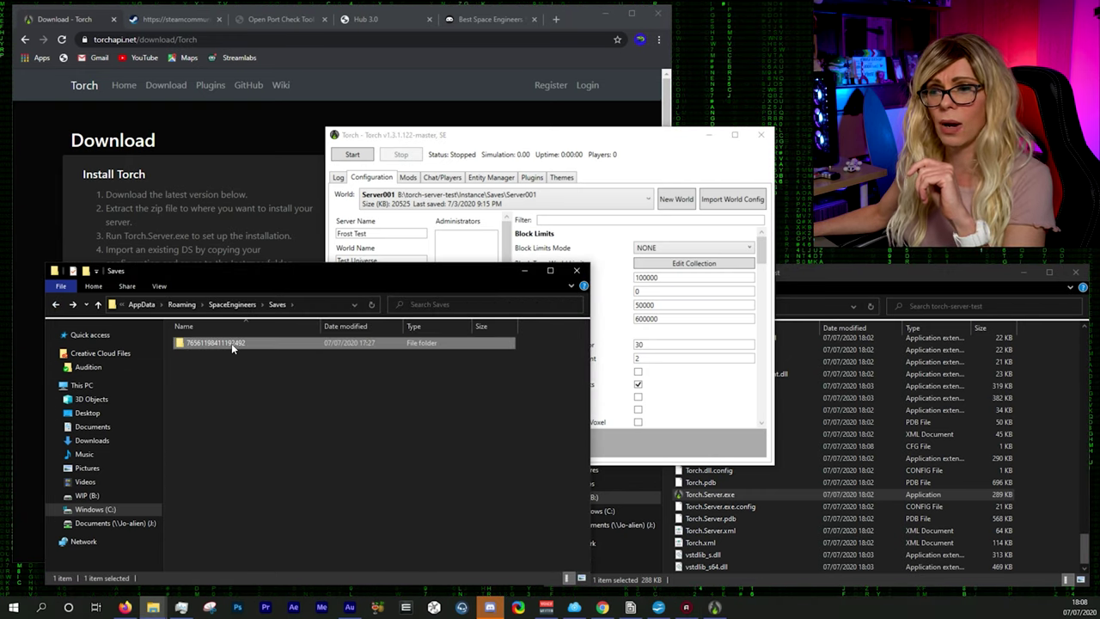
left_click(211, 342)
key("ctrl+c")
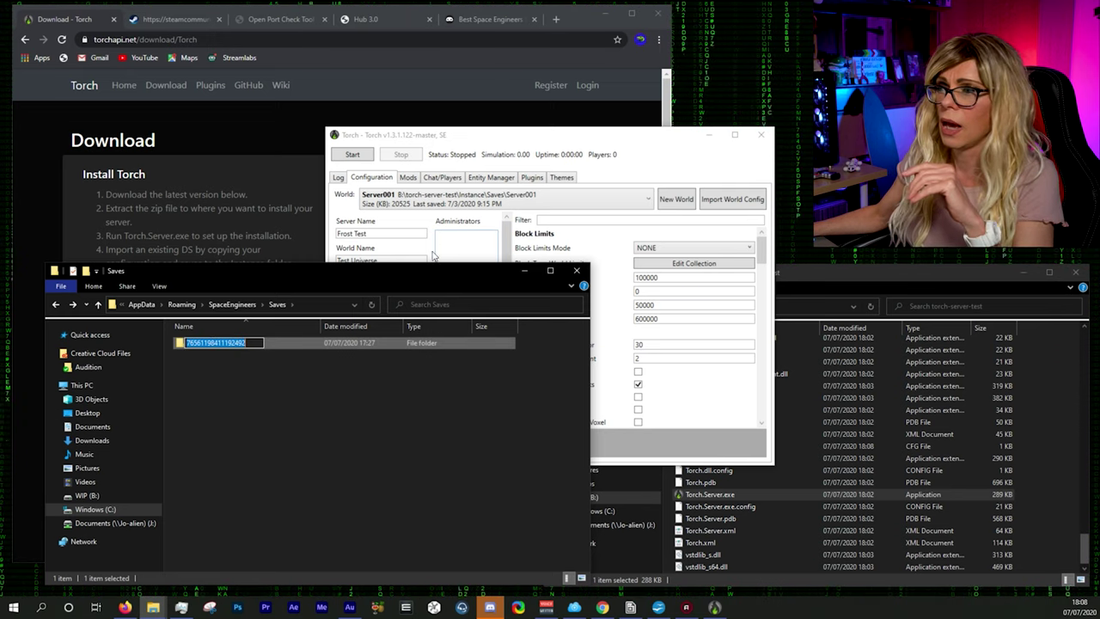
left_click(464, 244)
key("ctrl+v")
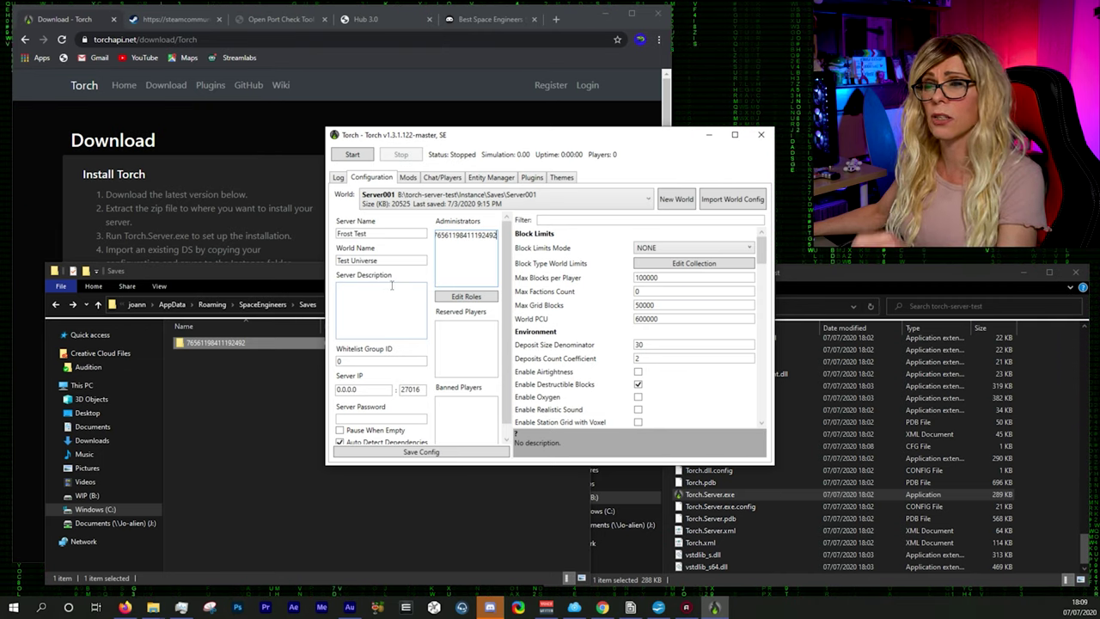
key("Return")
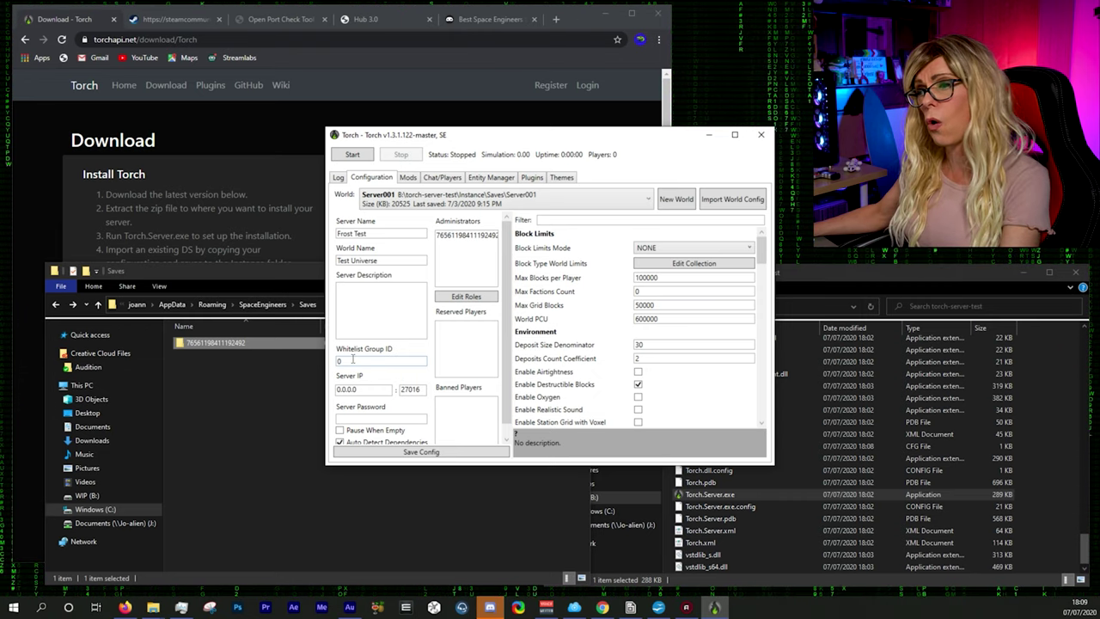
Step: Enter the server password, tick Pause When Empty, and save the Torch config
left_click(342, 418)
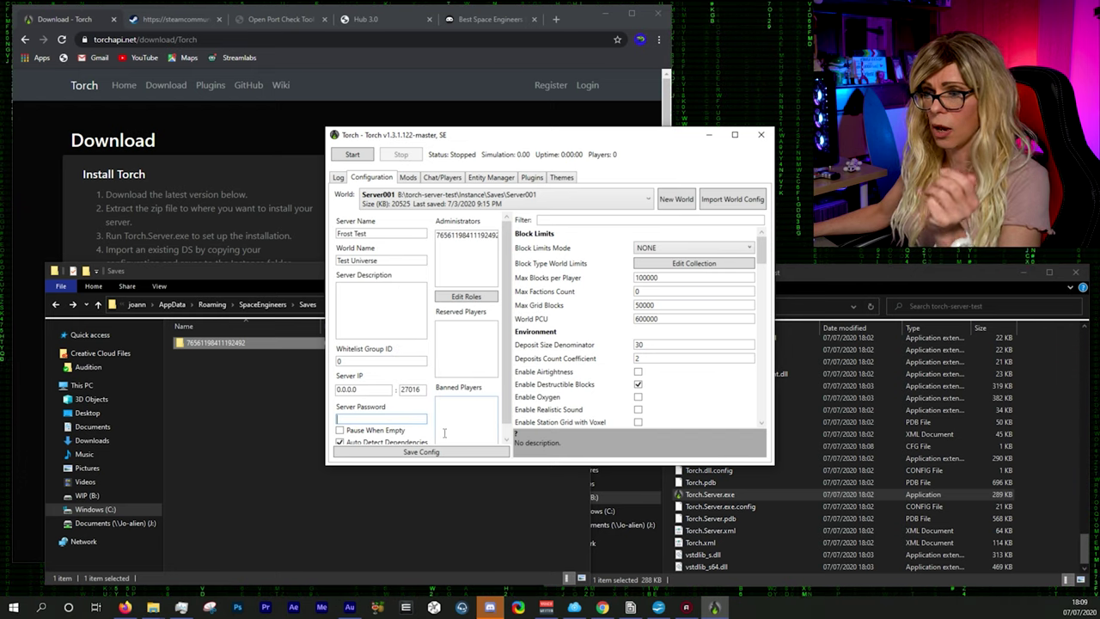
type("test123")
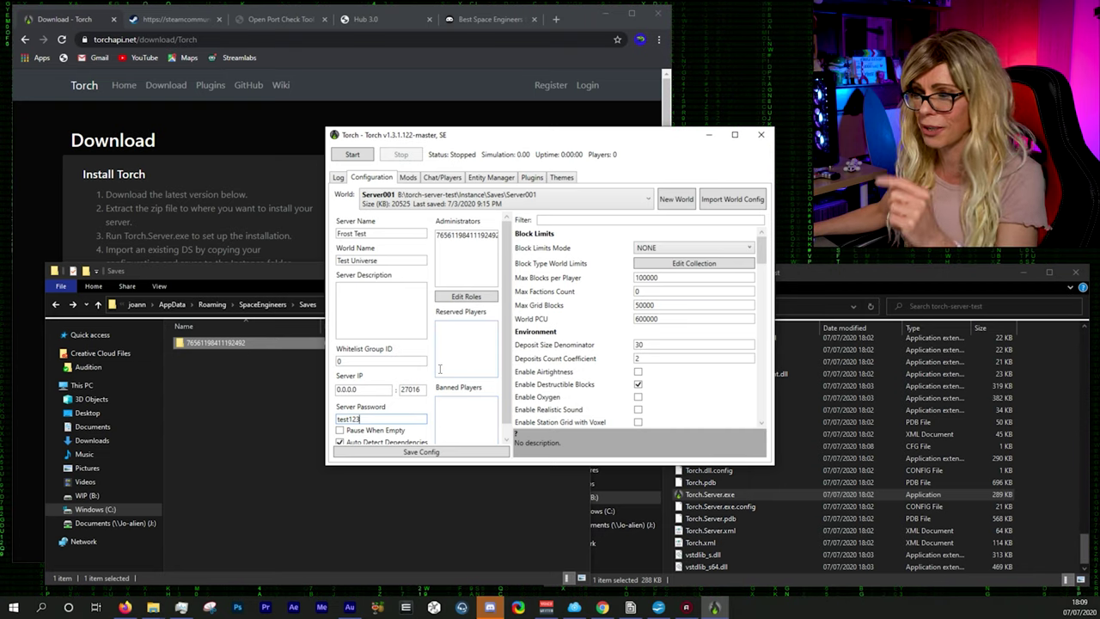
scroll(435, 389, "down", 1)
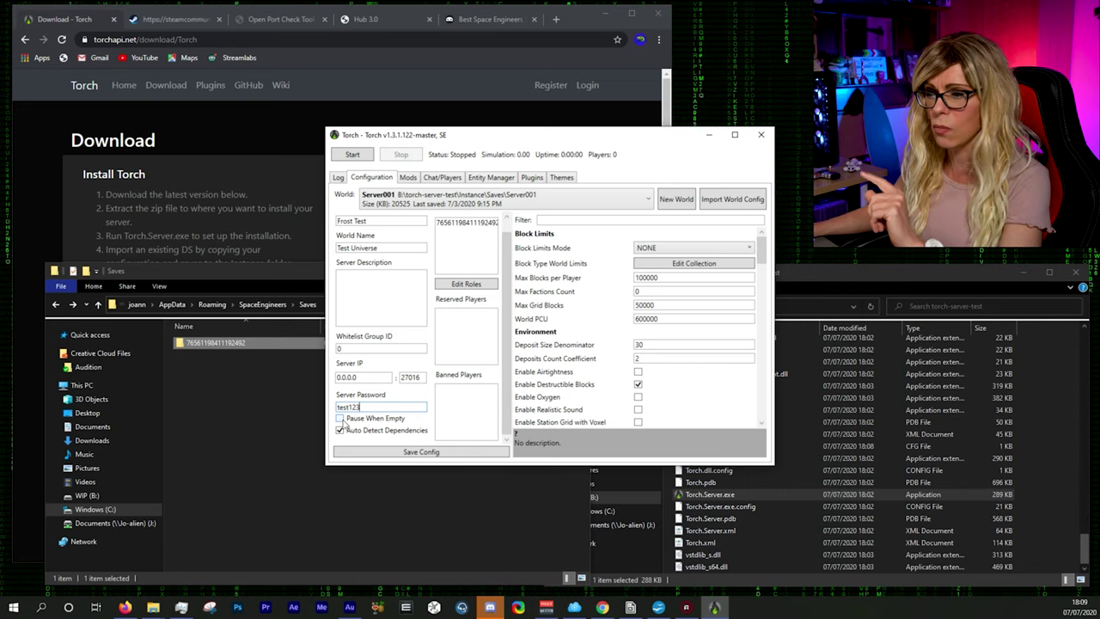
left_click(339, 418)
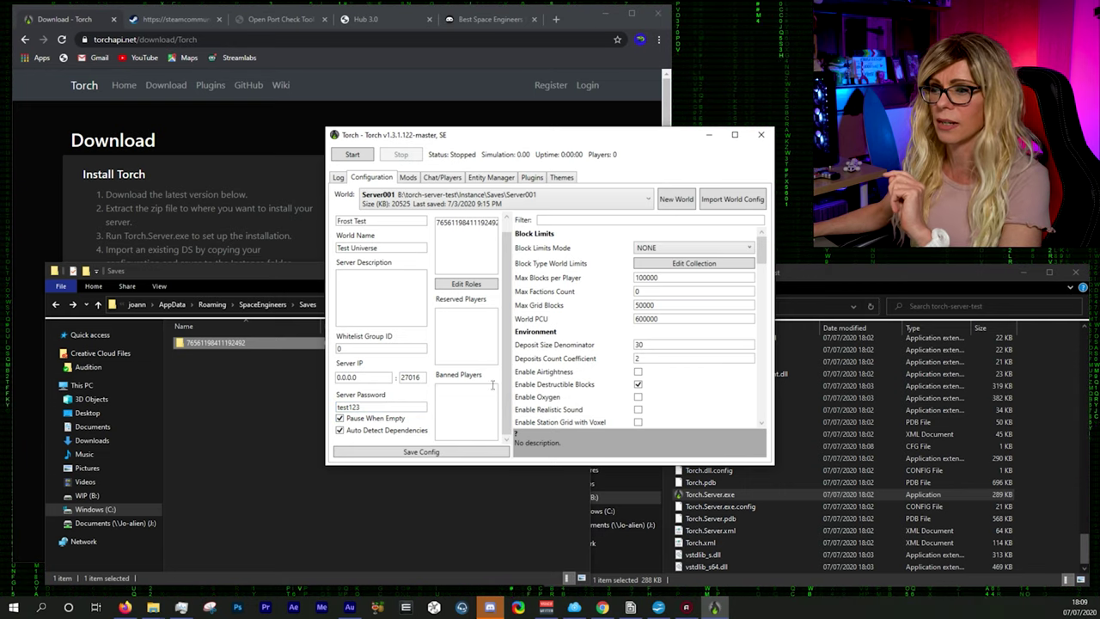
left_click(413, 453)
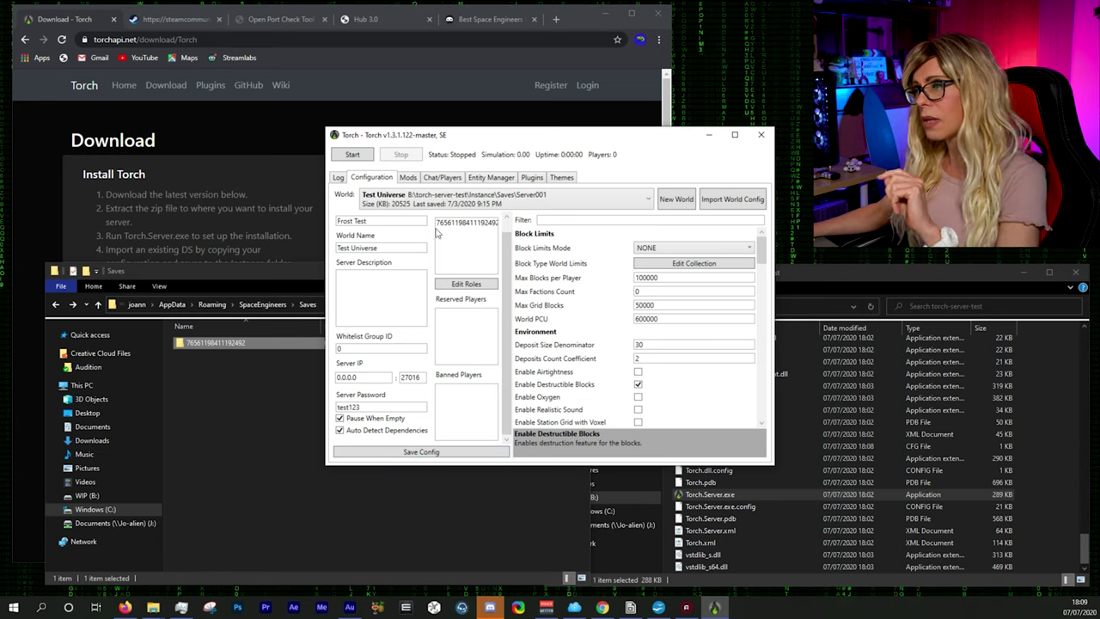